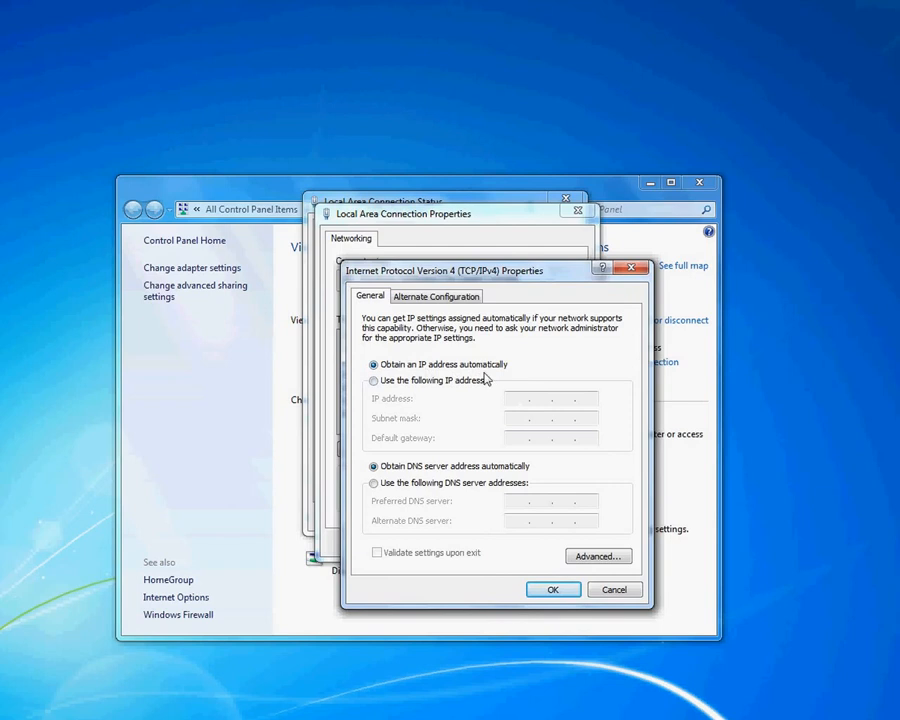
# Step: Check the connection Details show IP 192.168.1.2 and gateway 192.168.1.1, then close the network windows
pyautogui.click(633, 269)
pyautogui.click(579, 211)
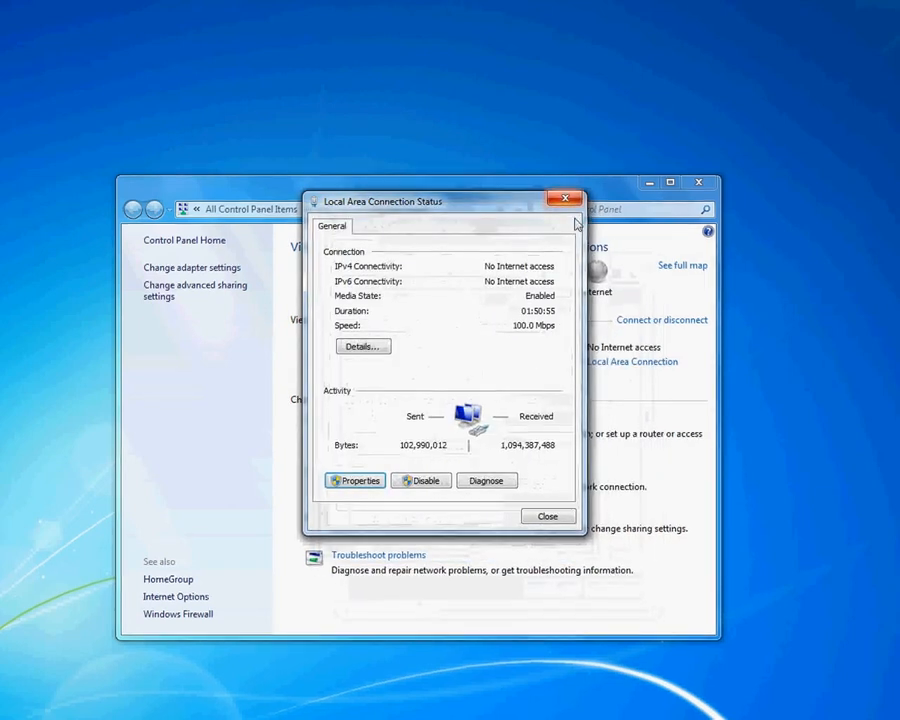
pyautogui.moveTo(468, 203); pyautogui.dragTo(486, 223)
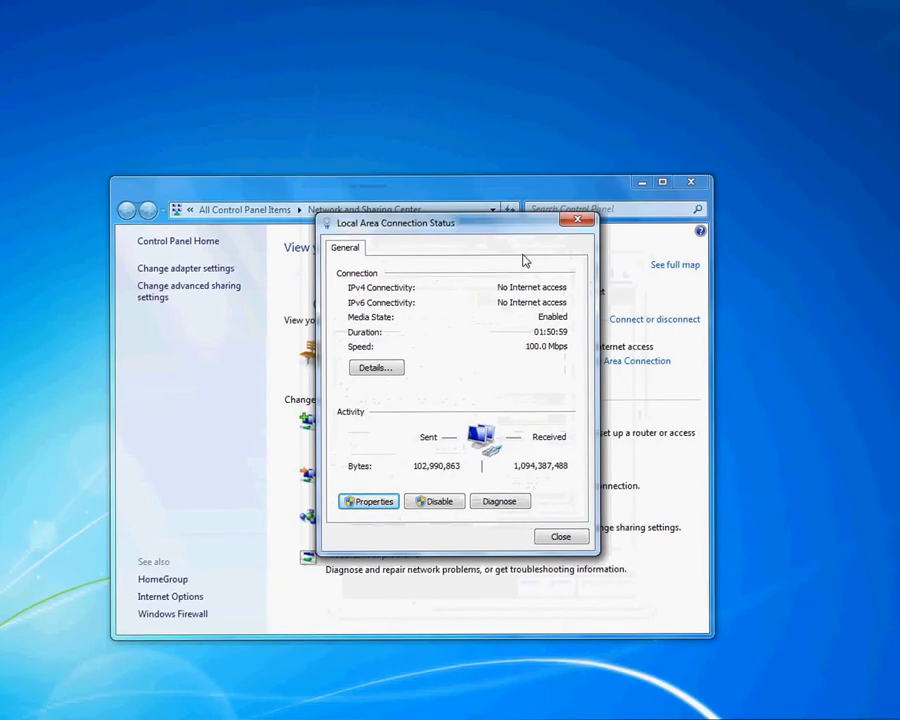
pyautogui.click(390, 368)
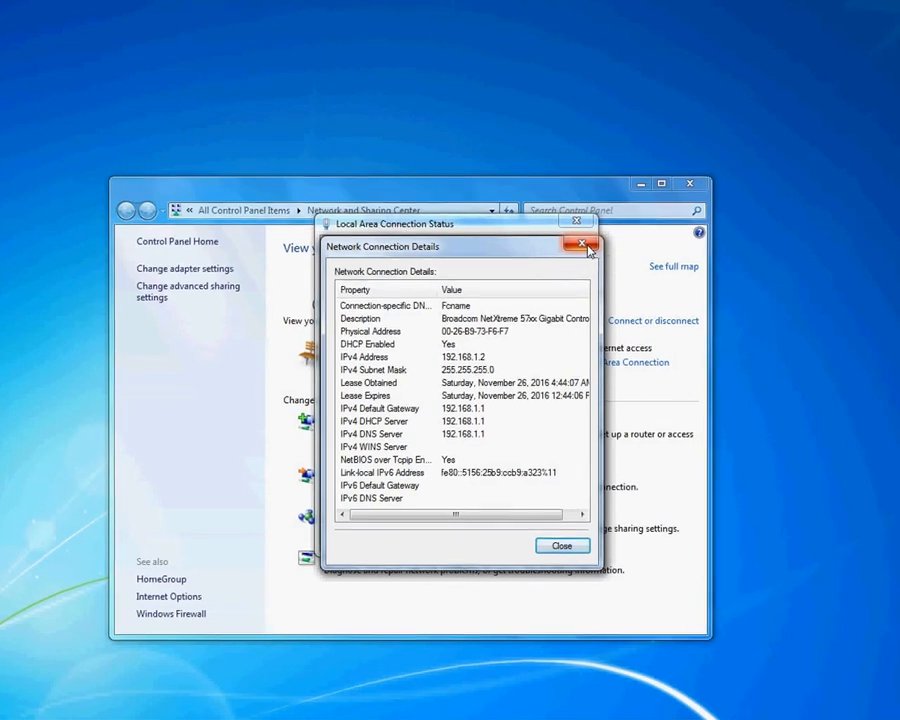
pyautogui.click(584, 245)
pyautogui.click(576, 230)
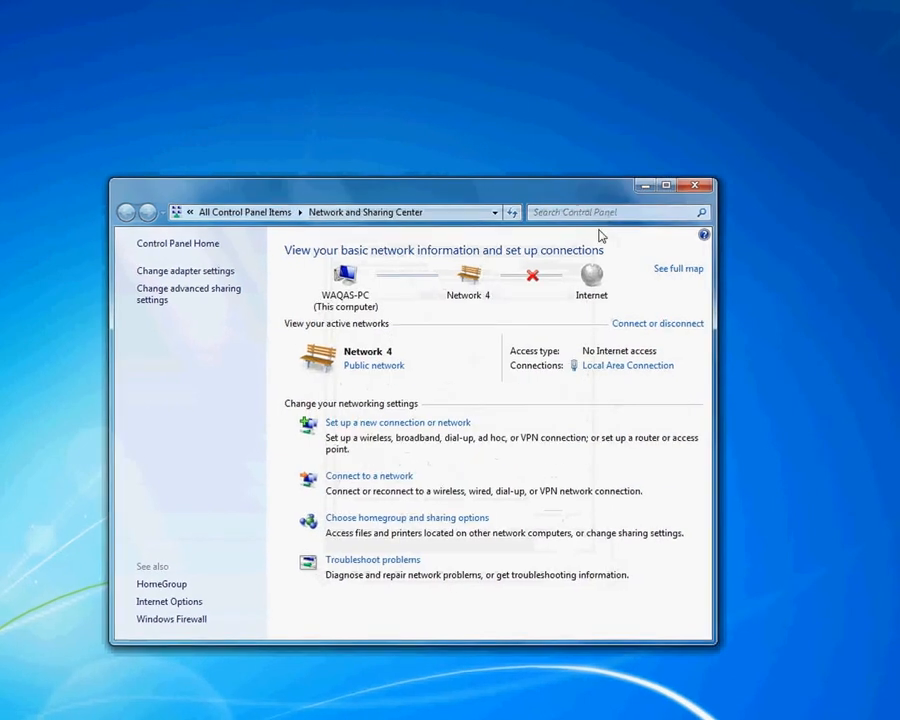
# Step: Close Network and Sharing Center and start Chrome in a new incognito window
pyautogui.click(693, 185)
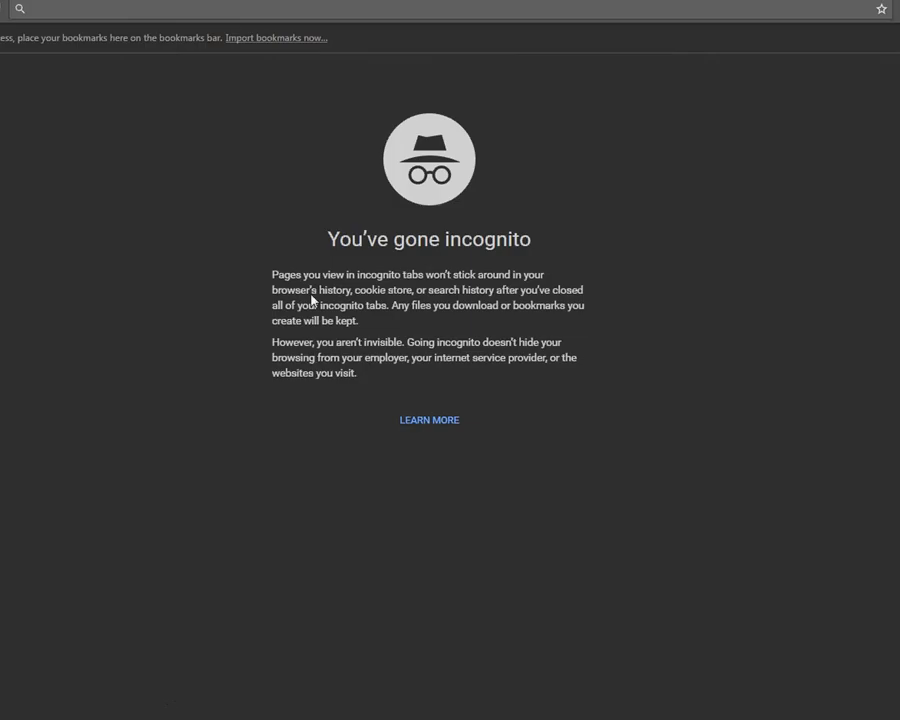
pyautogui.doubleClick(342, 254)
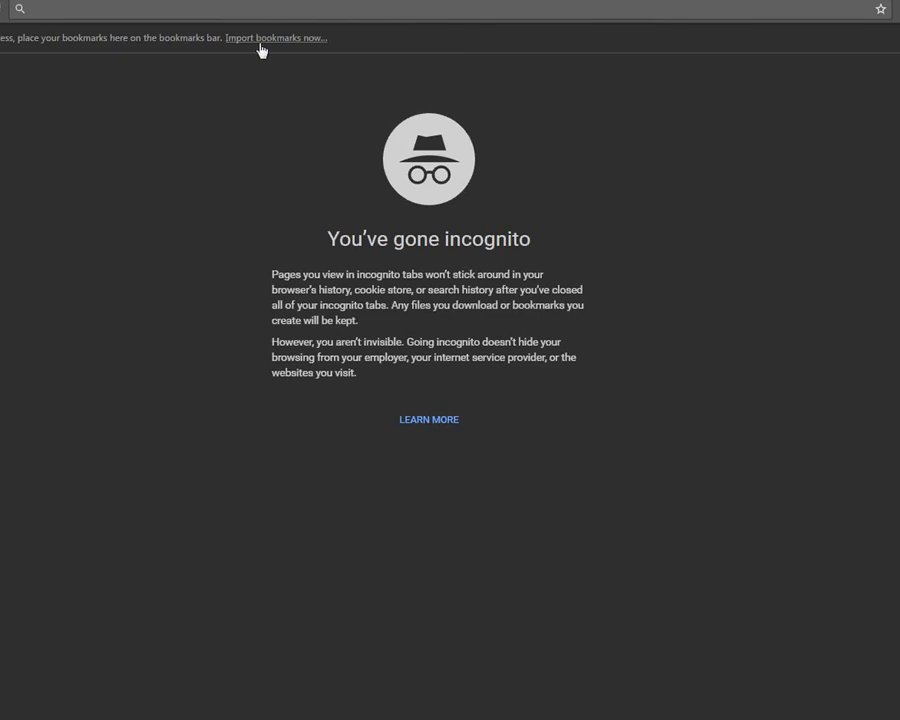
pyautogui.click(275, 8)
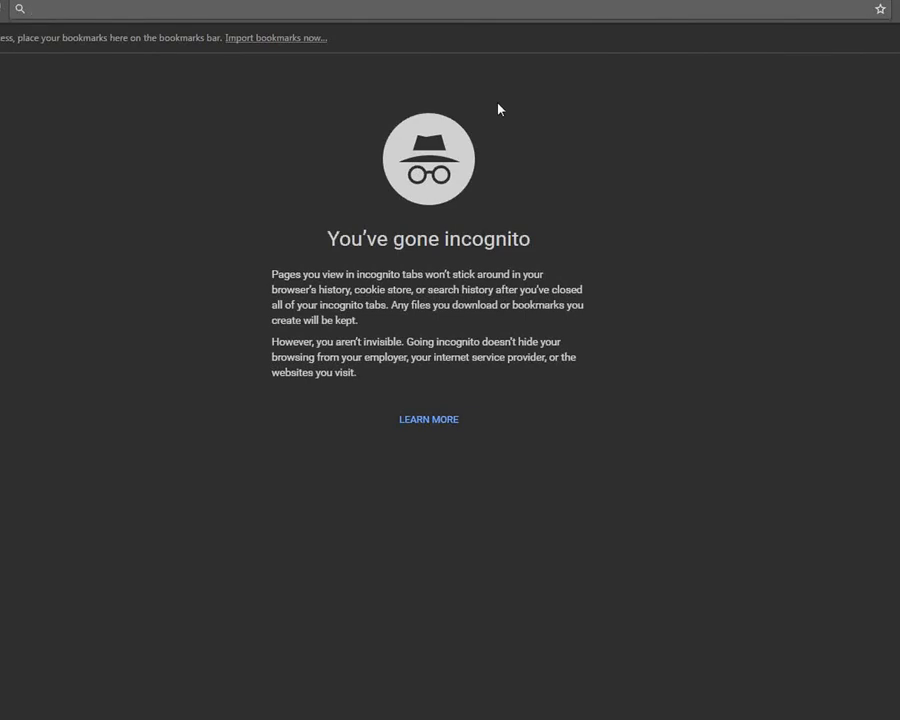
# Step: Browse to 192.168.1.1 and enter user name admin and the router password at the login prompt
pyautogui.write('192')
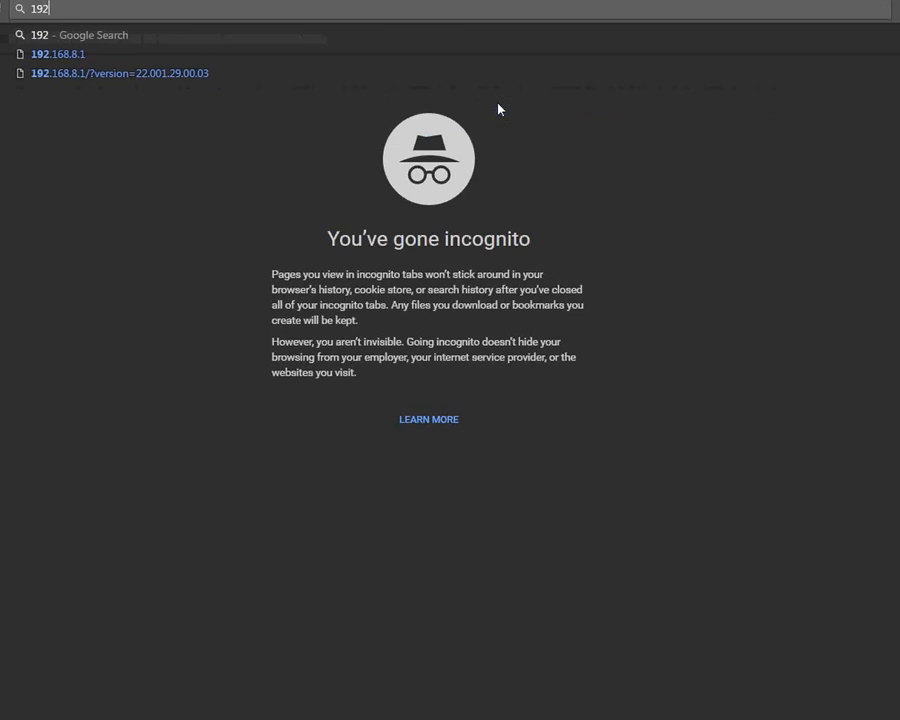
pyautogui.write('.168.1.1')
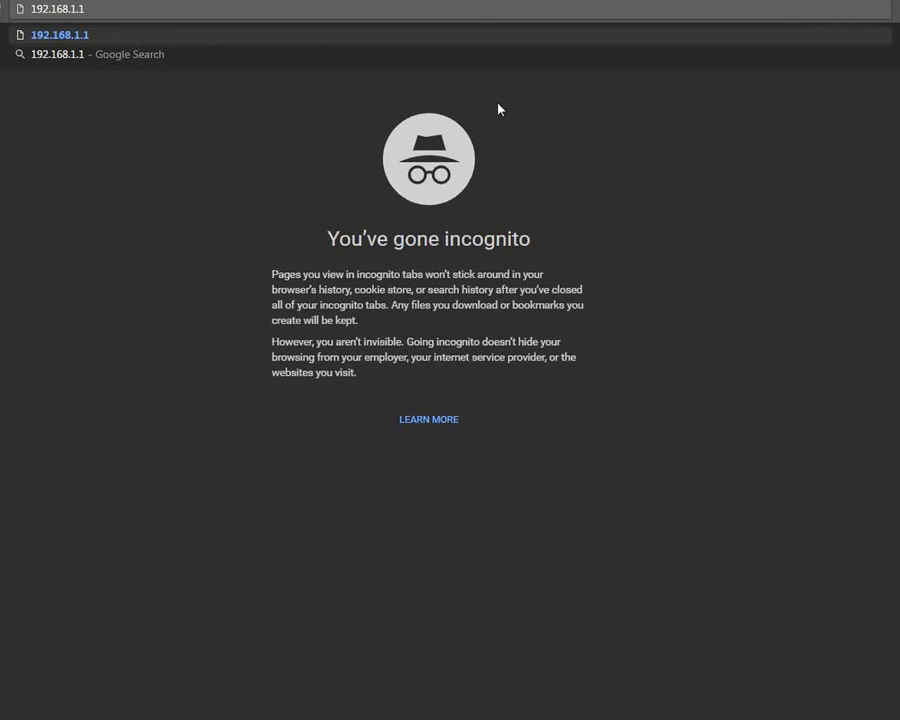
pyautogui.press('Return')
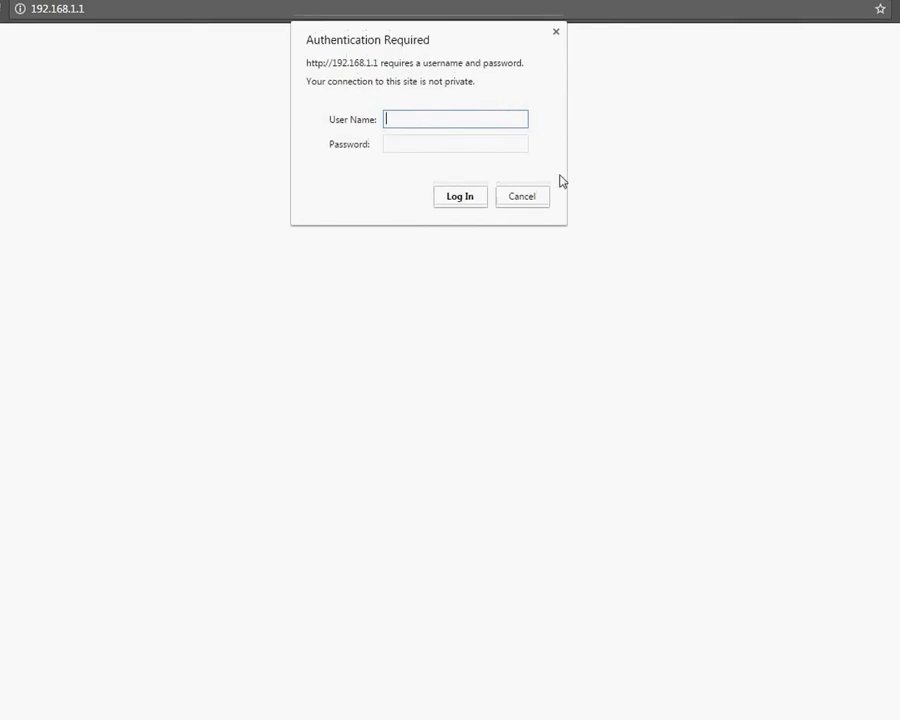
pyautogui.write('admin')
pyautogui.press('Tab')
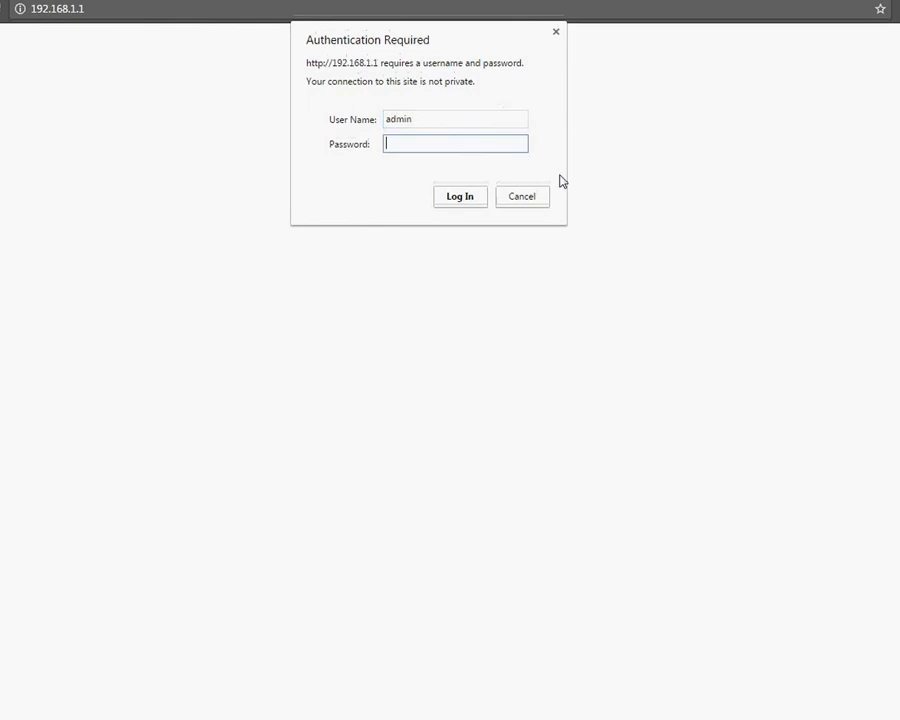
pyautogui.write('admin')
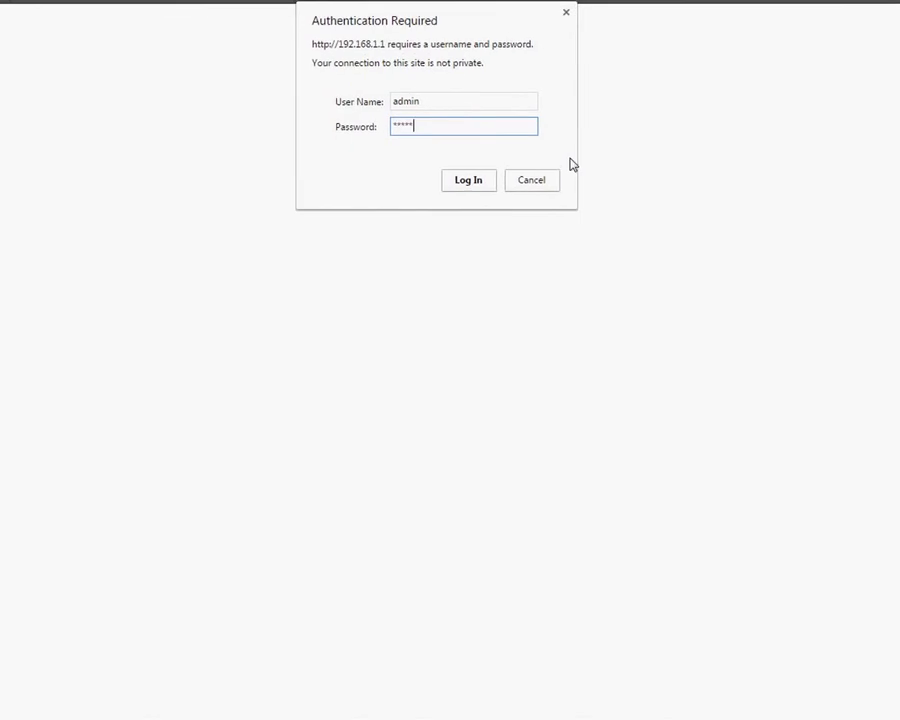
# Step: Log in and review the STATUS page's WAN connect type, Wi-Fi, LAN and System details
pyautogui.click(480, 176)
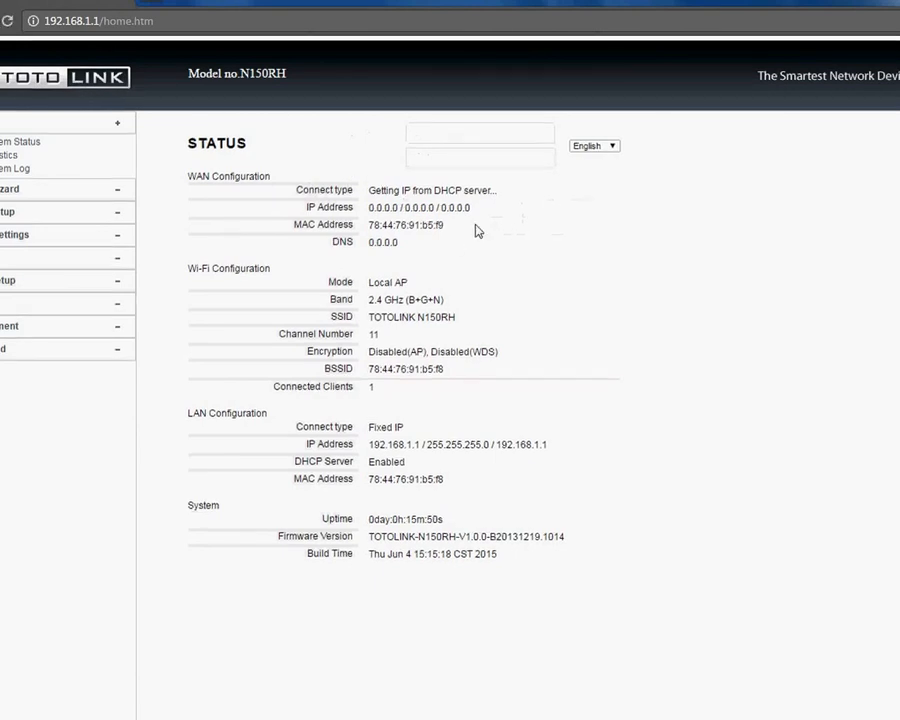
pyautogui.moveTo(212, 72); pyautogui.dragTo(326, 82)
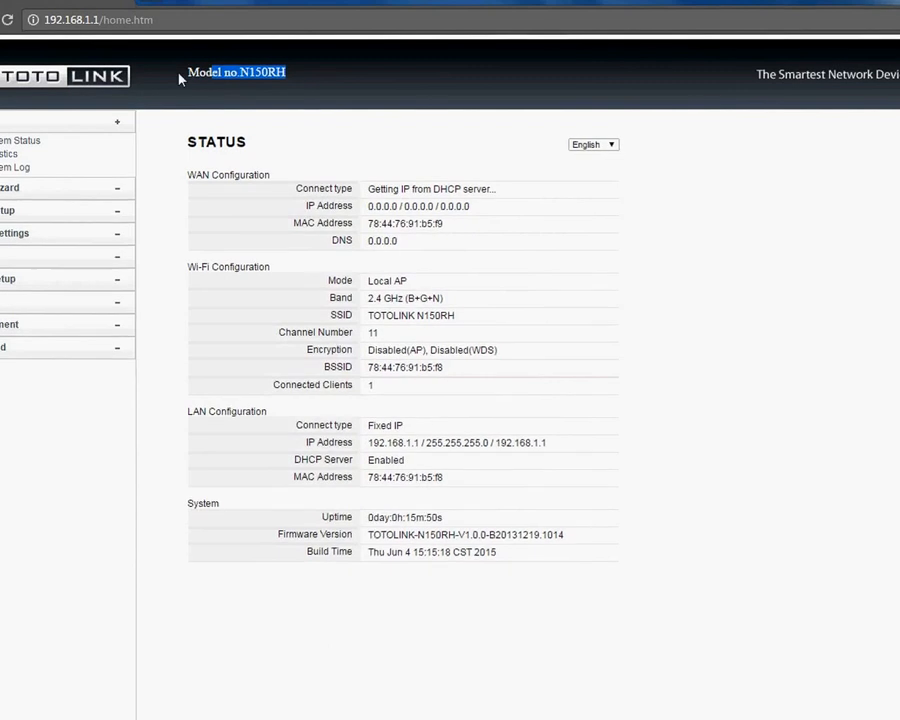
pyautogui.moveTo(181, 77); pyautogui.dragTo(279, 84)
pyautogui.click(319, 88)
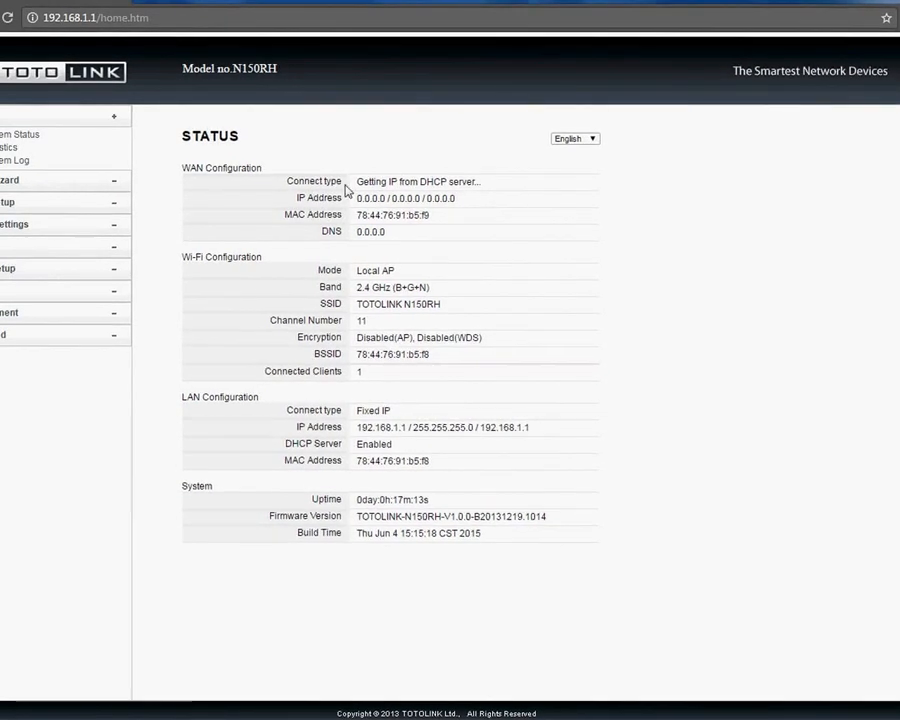
pyautogui.moveTo(358, 183); pyautogui.dragTo(466, 229)
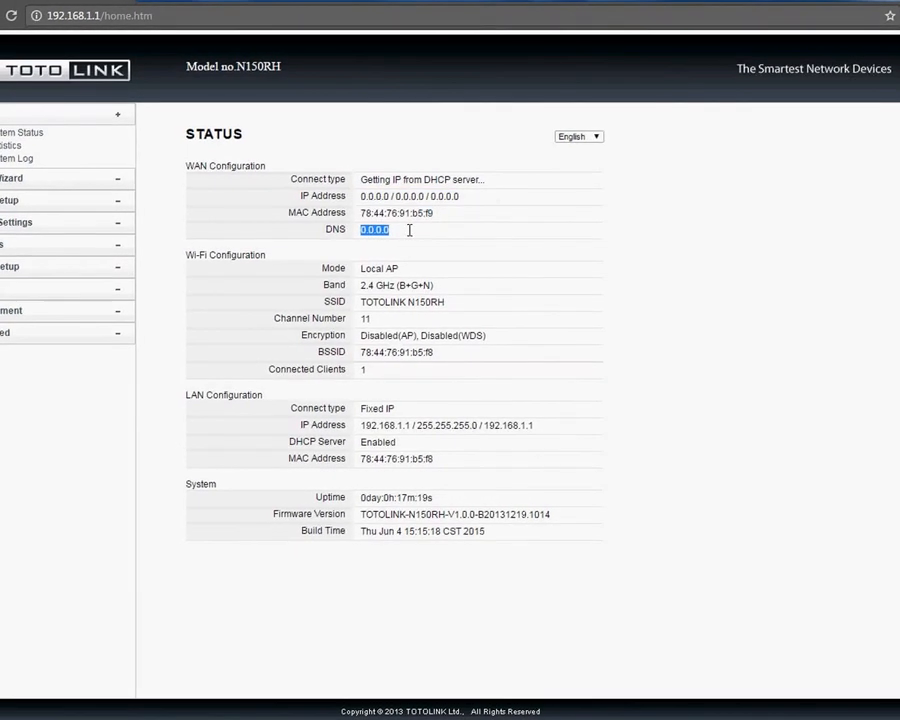
# Step: Launch the Setup Wizard from the sidebar's Wizard menu and advance to 1. MODE
pyautogui.click(468, 256)
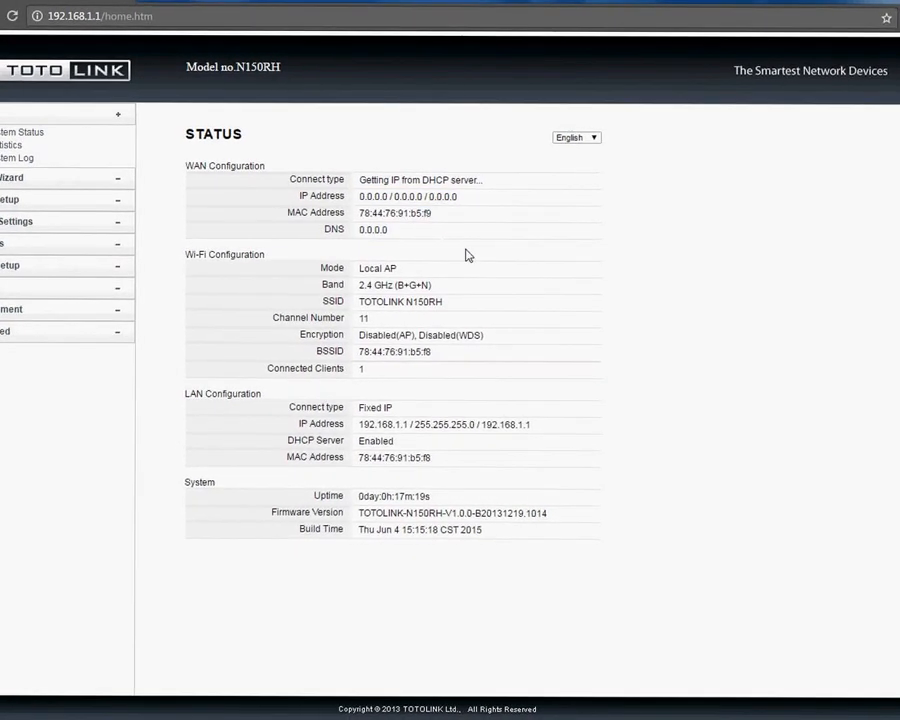
pyautogui.click(12, 177)
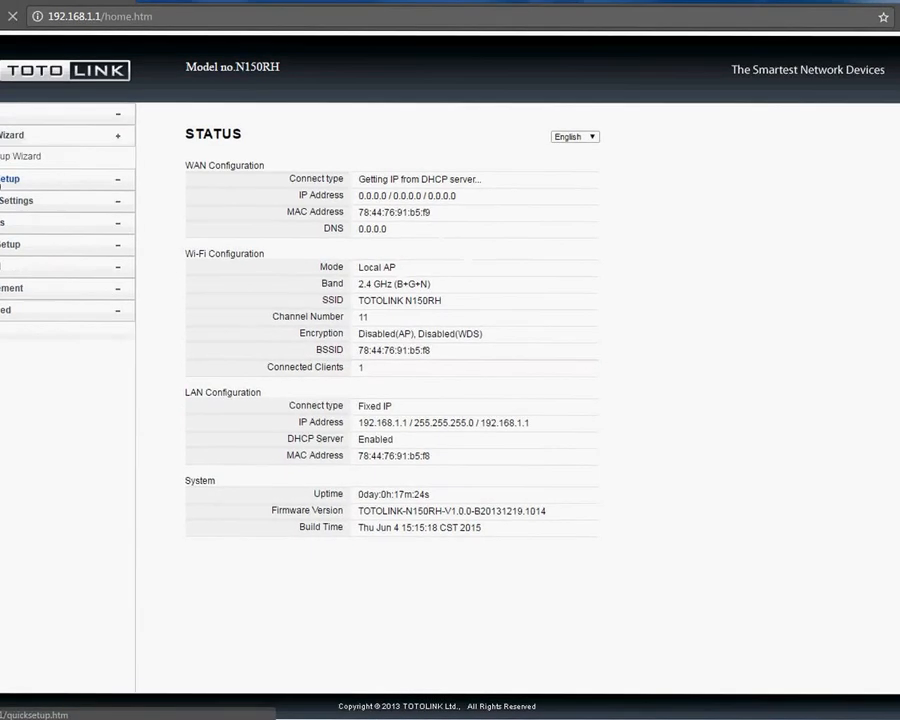
pyautogui.click(20, 156)
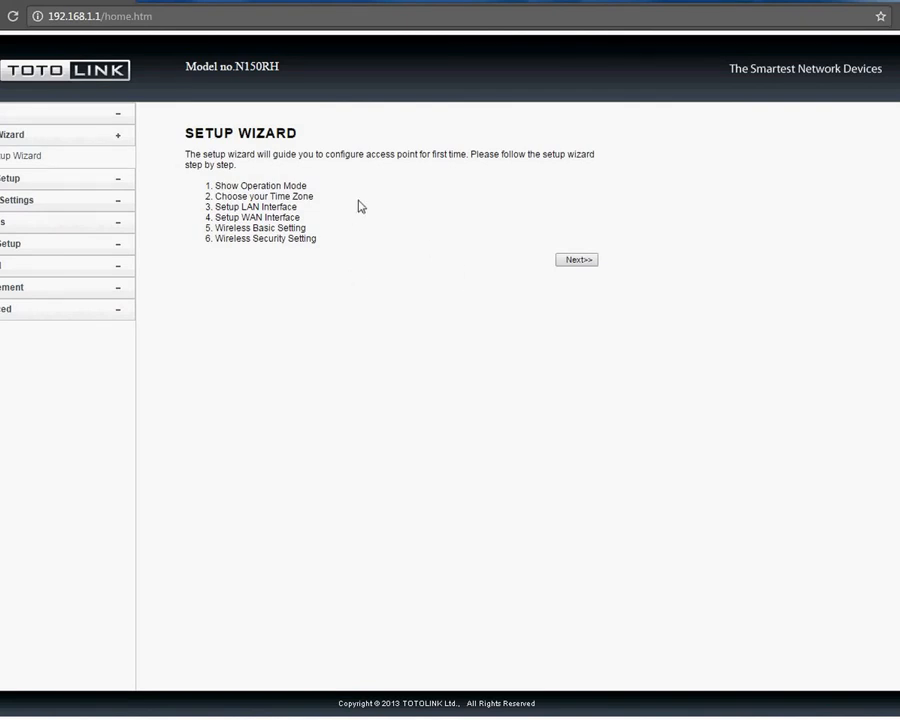
pyautogui.click(578, 261)
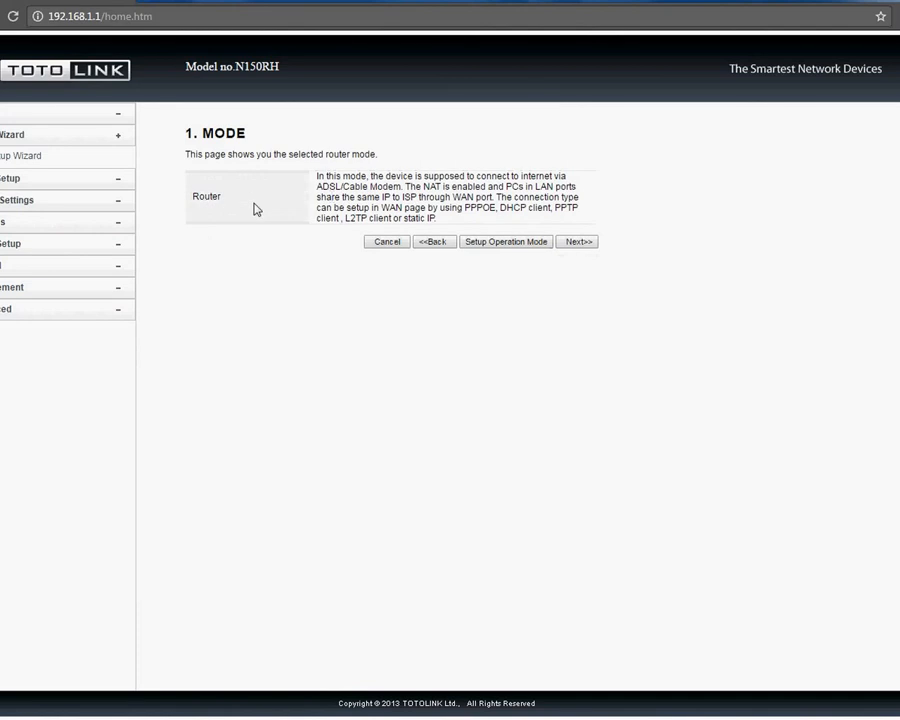
pyautogui.doubleClick(200, 196)
pyautogui.click(338, 286)
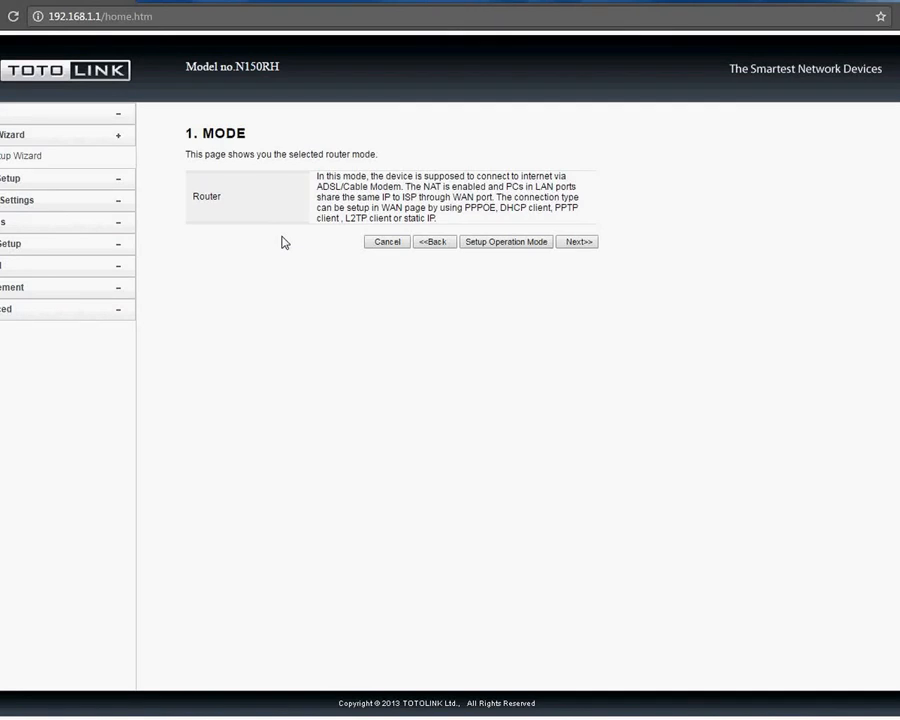
# Step: Switch the operation mode to Wireless ISP Client, save it, and return to the wizard start page
pyautogui.click(498, 243)
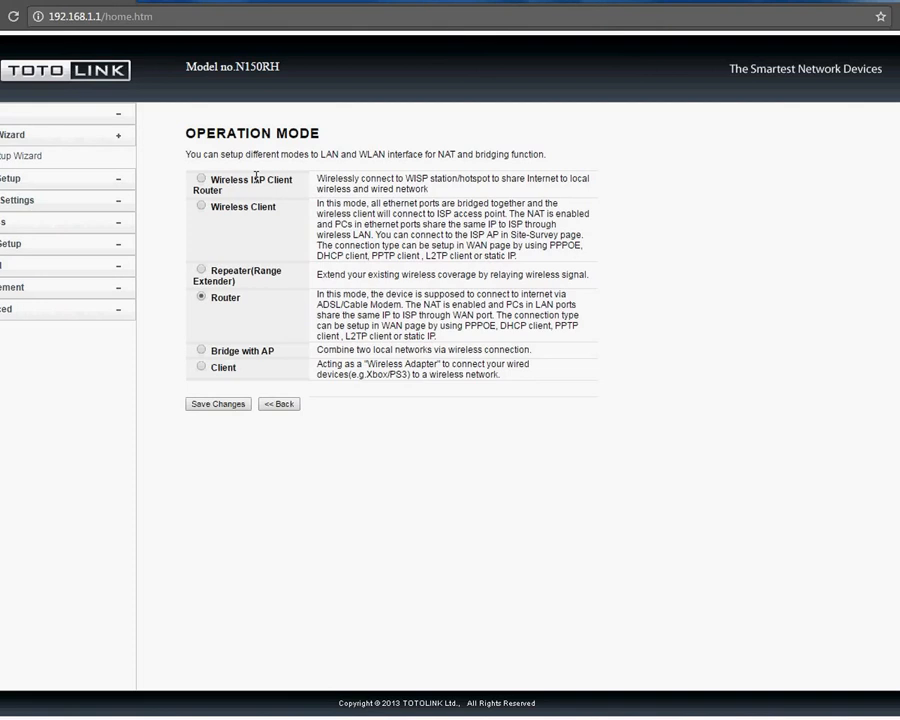
pyautogui.click(201, 178)
pyautogui.click(237, 406)
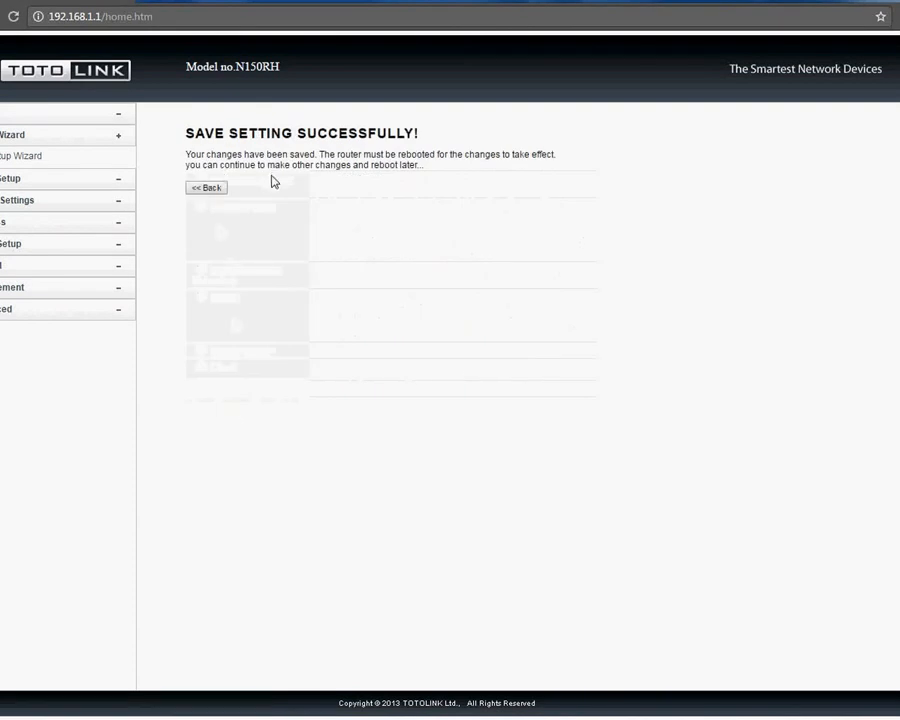
pyautogui.click(216, 188)
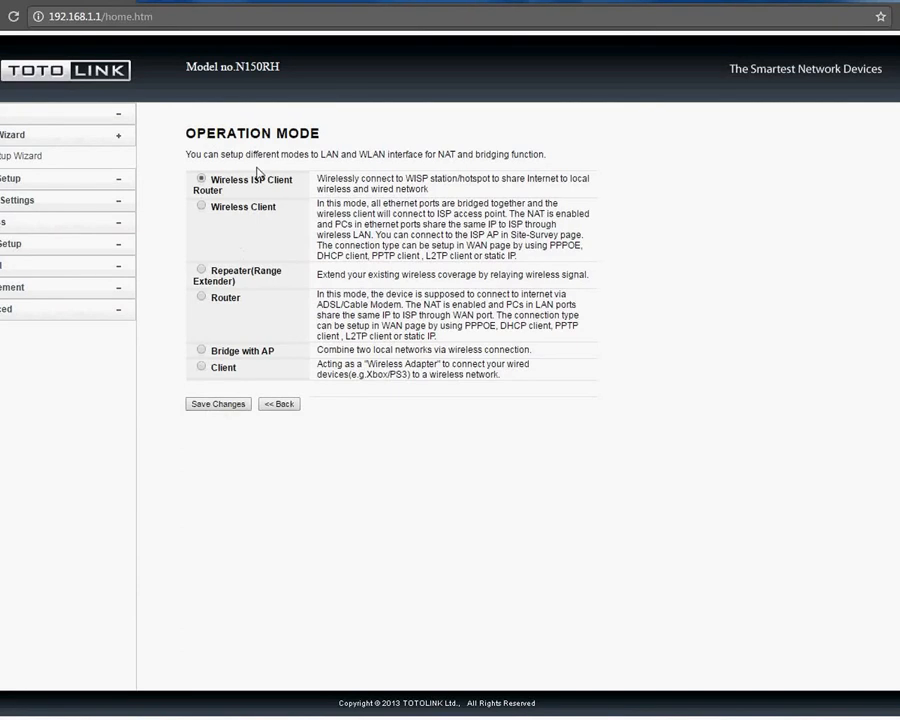
pyautogui.click(290, 404)
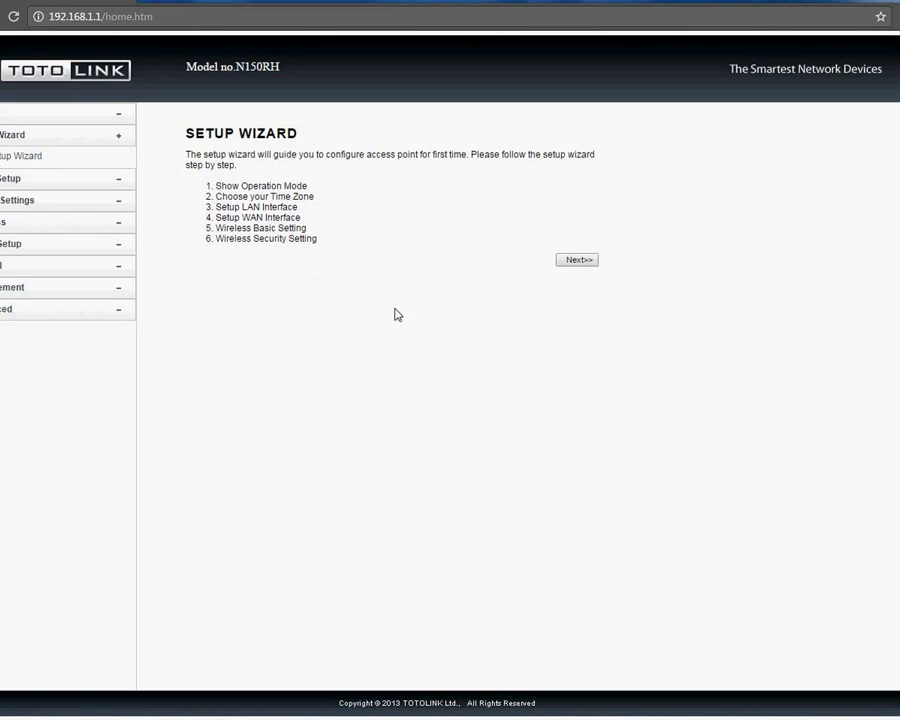
# Step: Pass 1. MODE (Wireless ISP Client) and 2. TIME ZONE unchanged to reach LAN Interface Setup
pyautogui.click(575, 261)
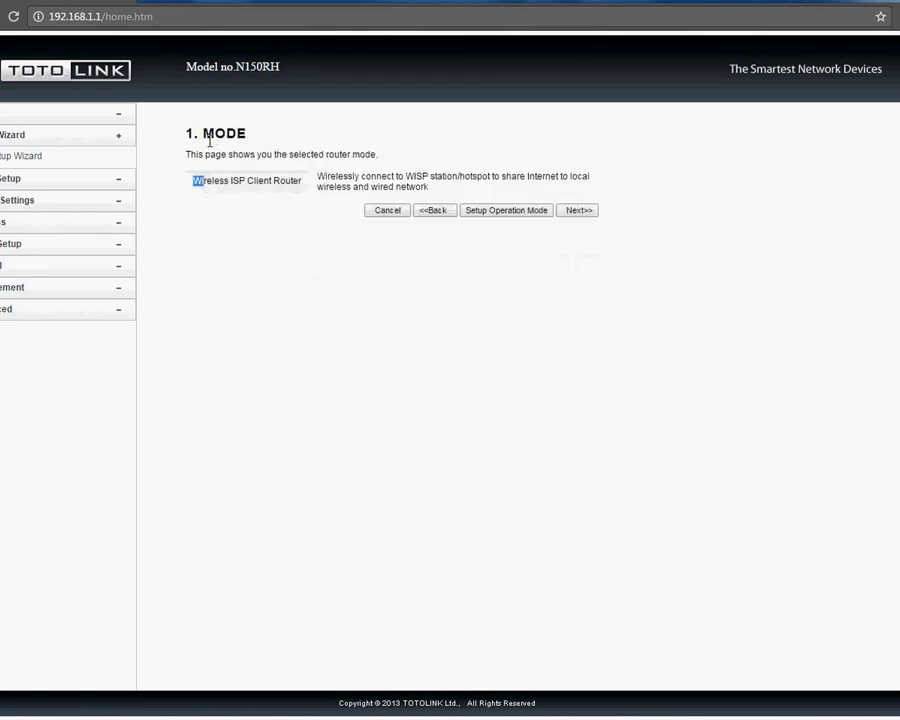
pyautogui.moveTo(195, 181); pyautogui.dragTo(301, 204)
pyautogui.click(259, 195)
pyautogui.click(579, 213)
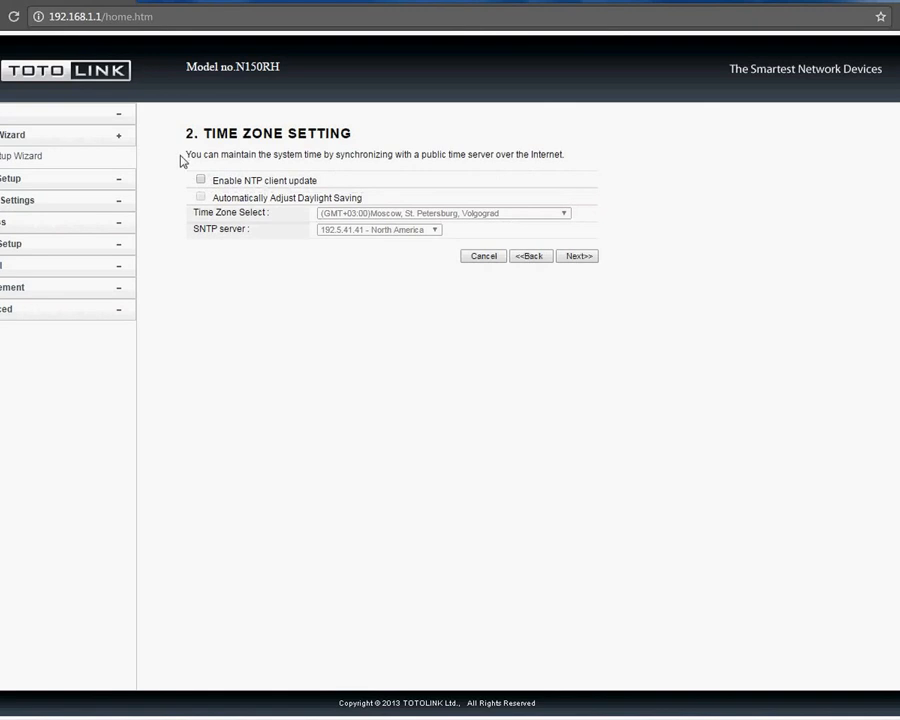
pyautogui.click(579, 256)
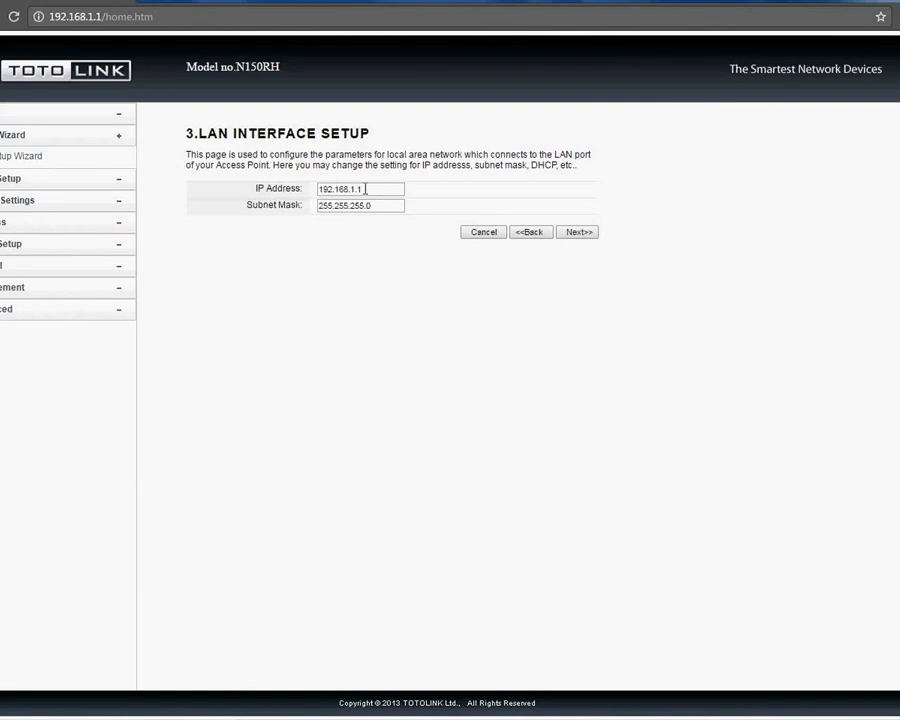
# Step: Advance to 4. WAN Interface Setup and keep the WAN Access Type as DHCP Client
pyautogui.click(579, 232)
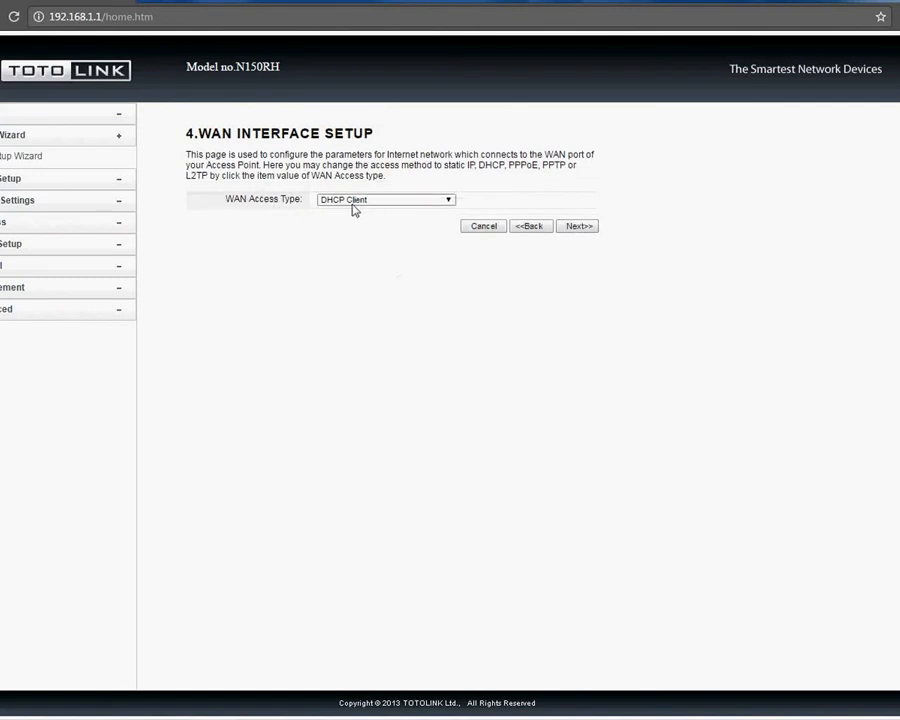
pyautogui.click(412, 203)
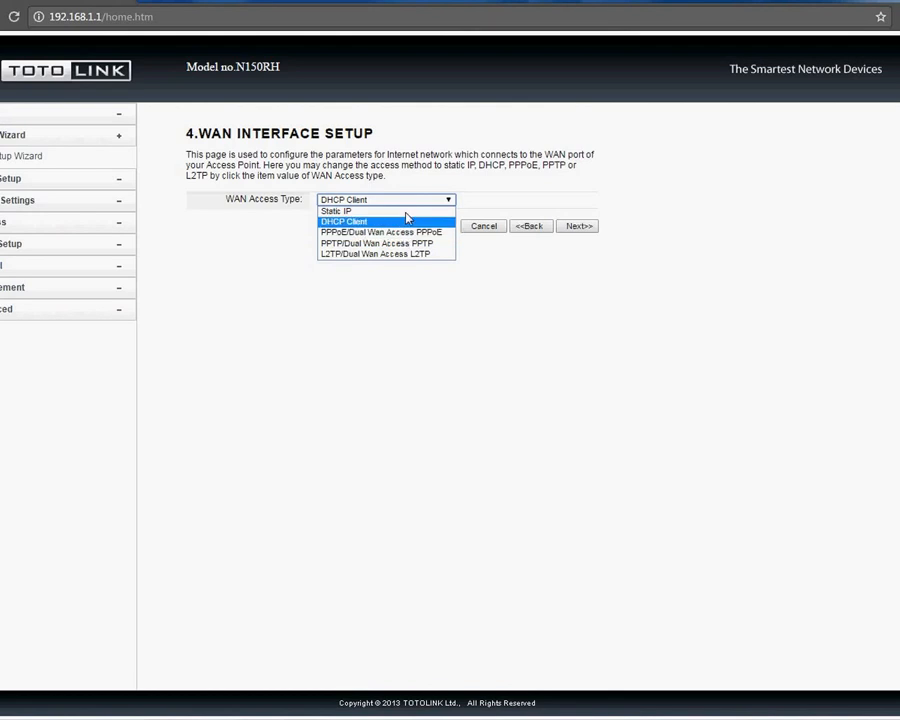
pyautogui.click(395, 180)
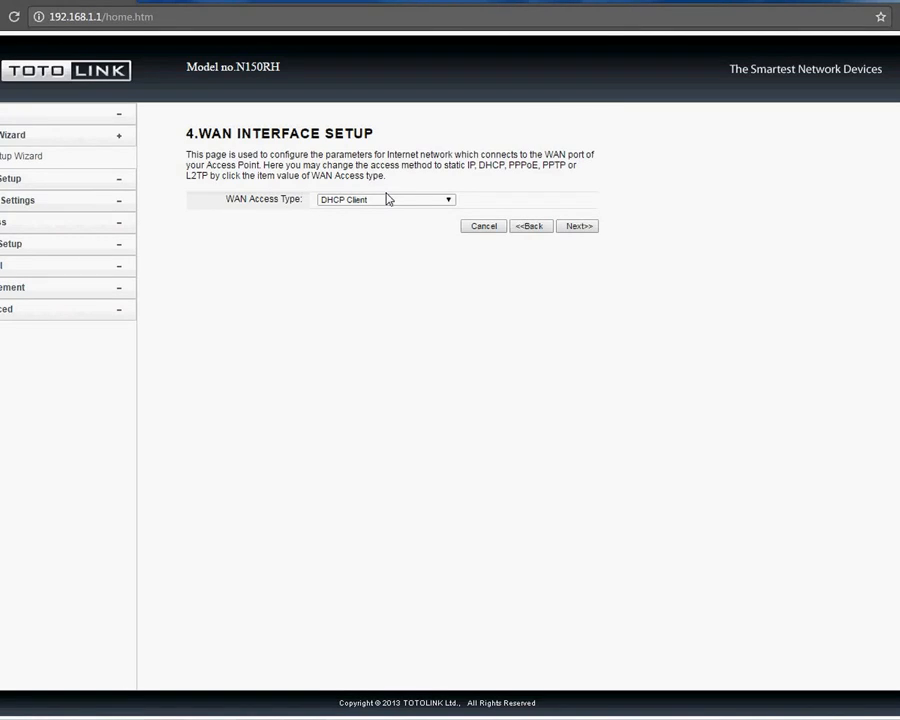
pyautogui.click(367, 201)
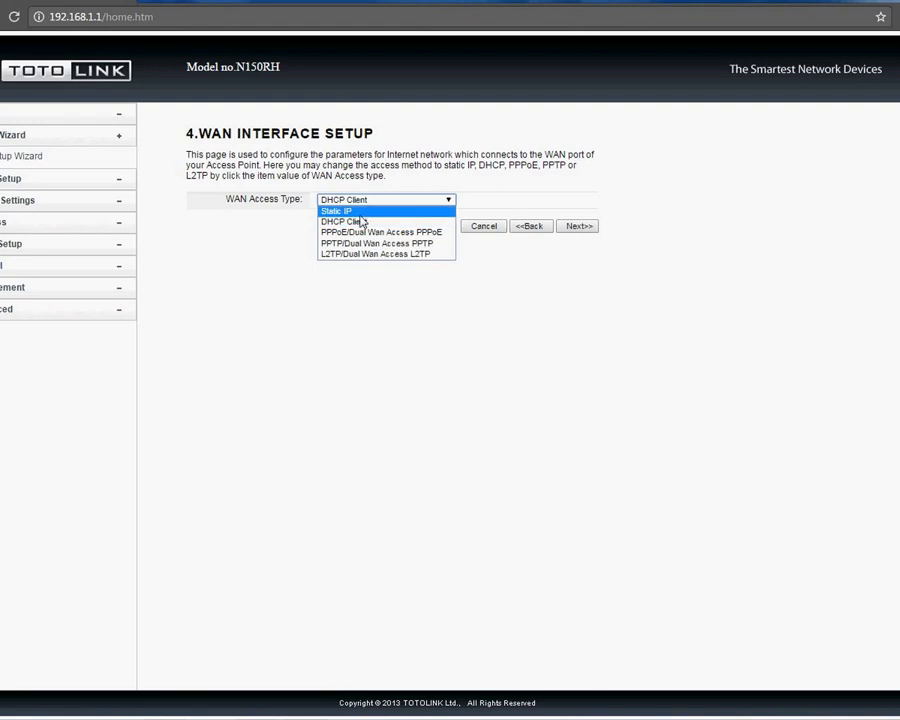
pyautogui.click(361, 222)
pyautogui.click(366, 201)
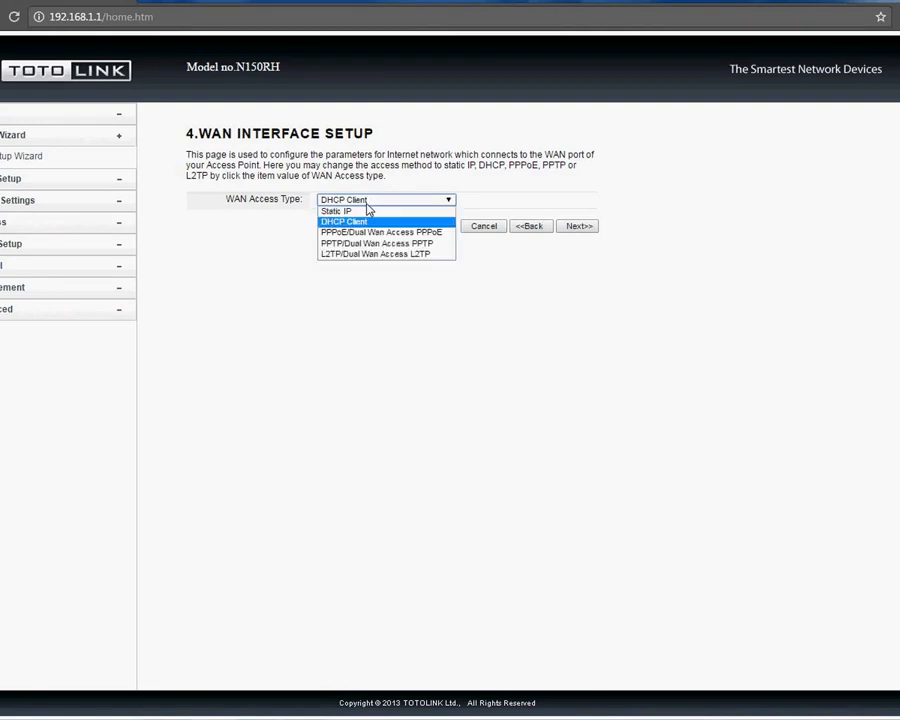
pyautogui.click(370, 222)
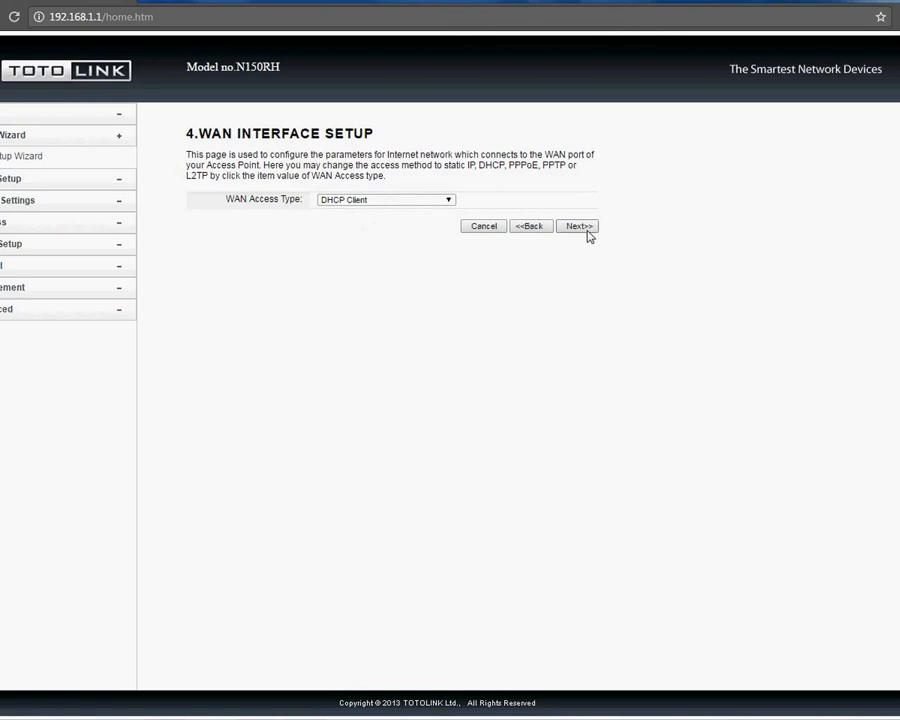
pyautogui.click(400, 201)
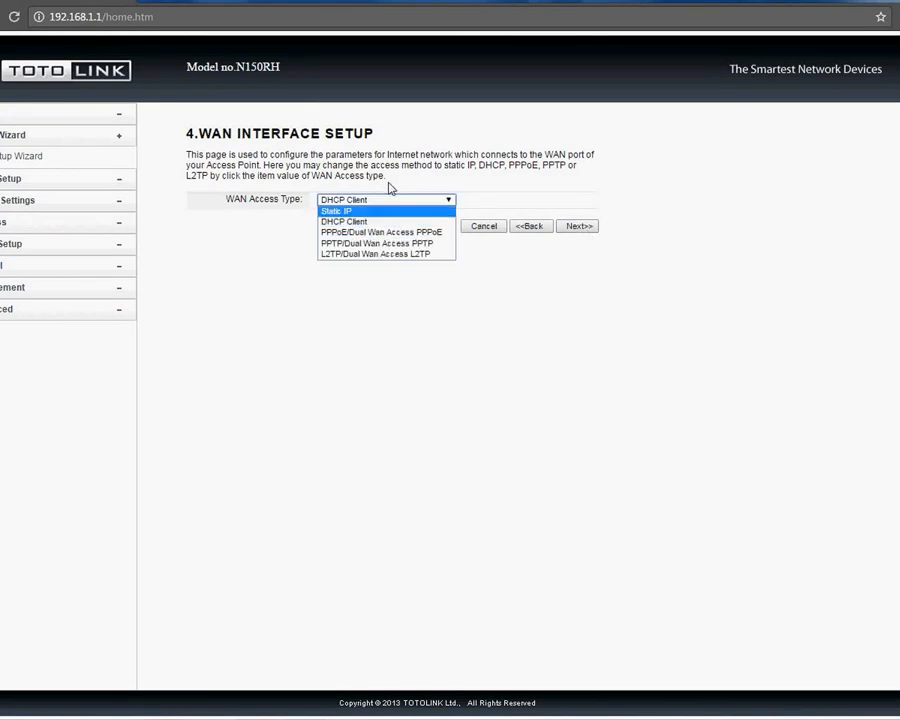
pyautogui.click(395, 202)
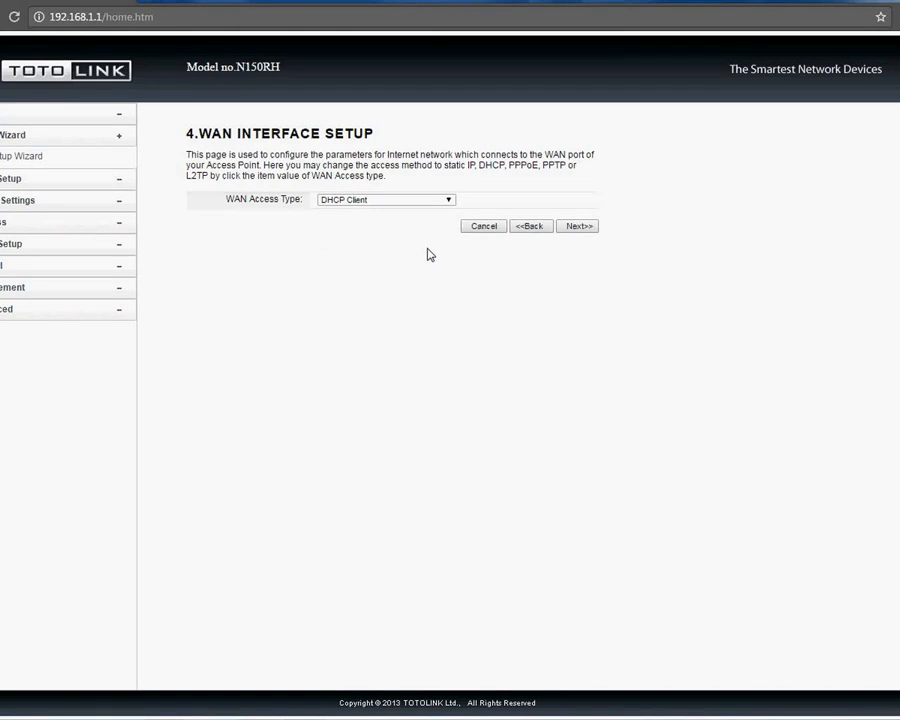
# Step: Advance to Wireless Basic Setting and keep the band at 2.4 GHz (B+G+N)
pyautogui.click(579, 227)
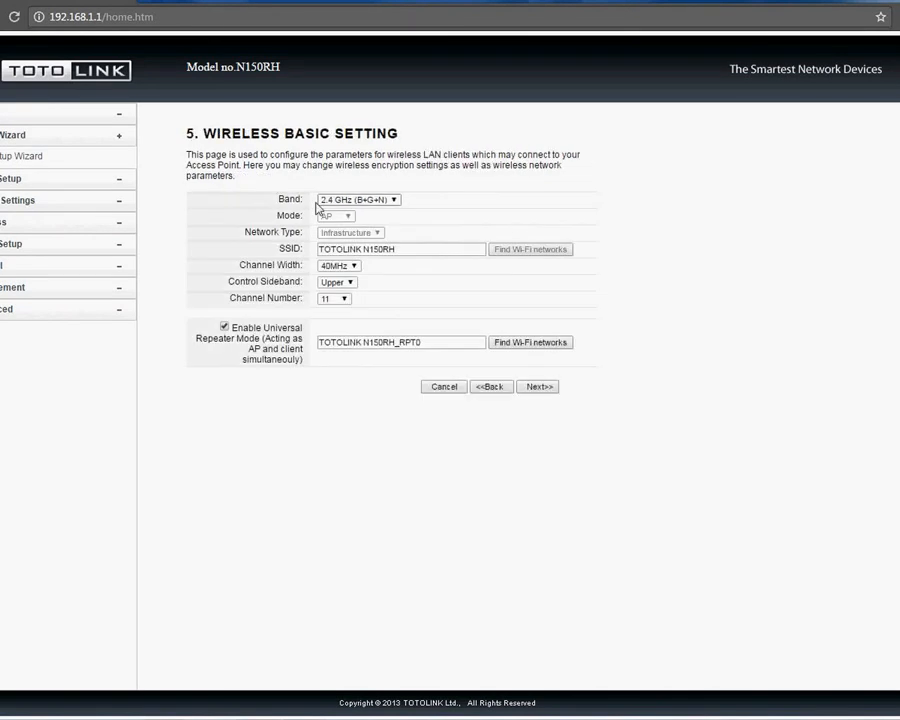
pyautogui.click(393, 200)
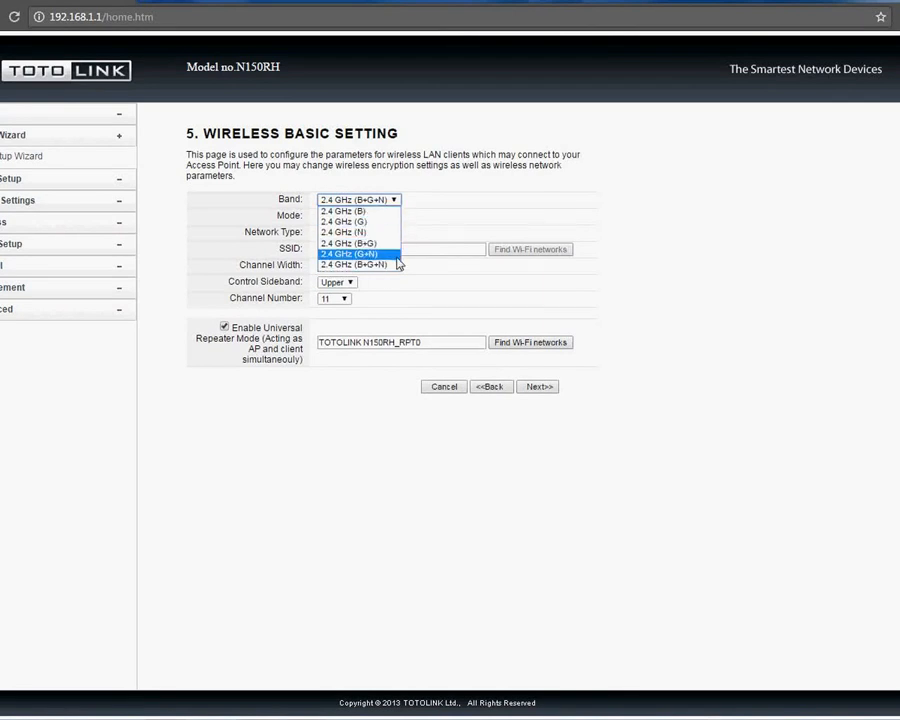
pyautogui.click(409, 198)
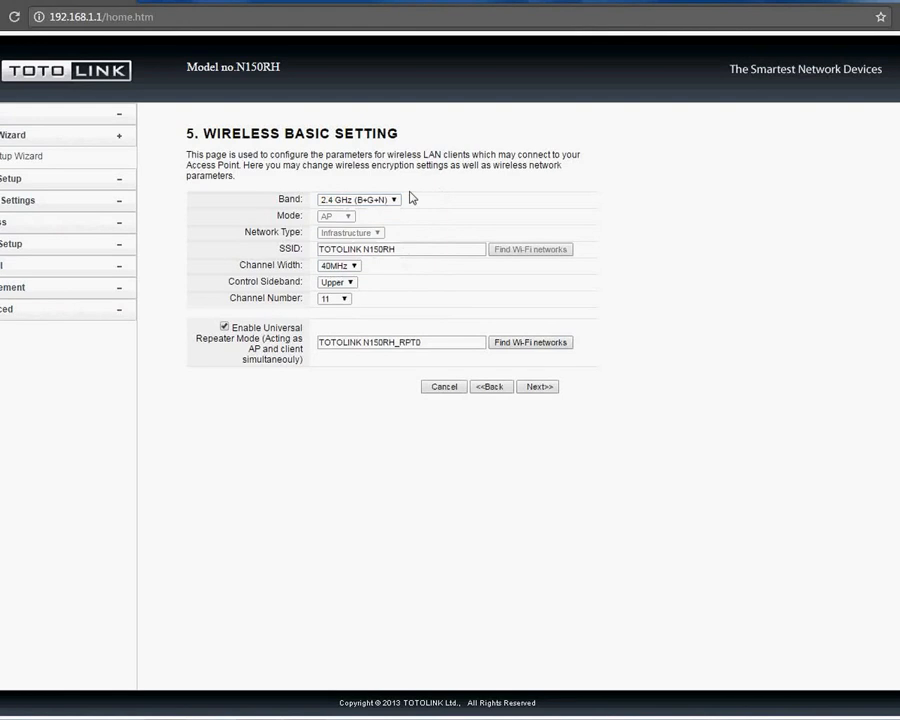
pyautogui.click(389, 200)
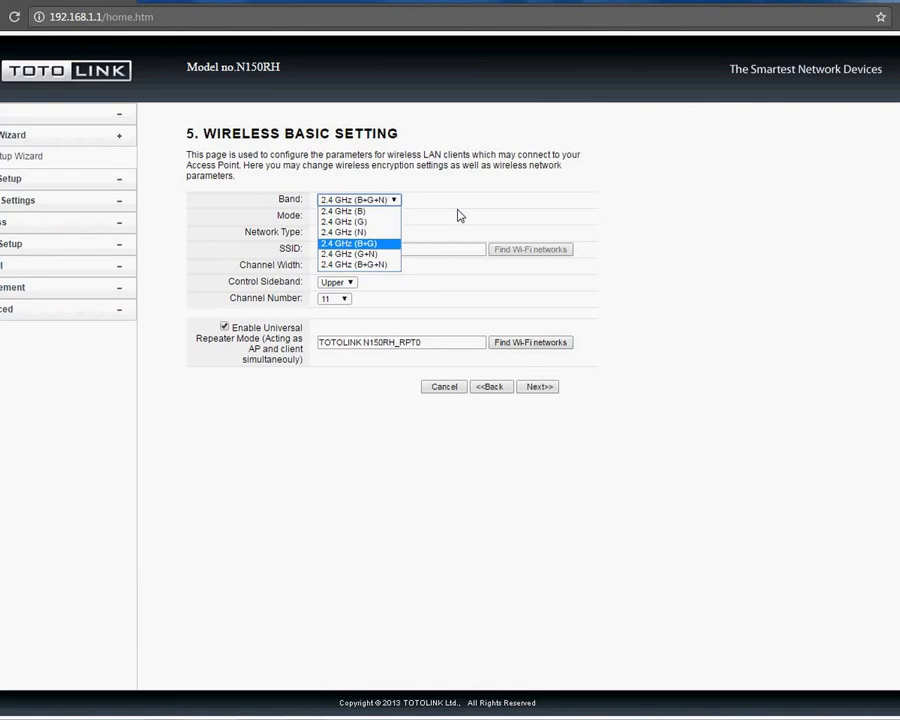
pyautogui.click(414, 213)
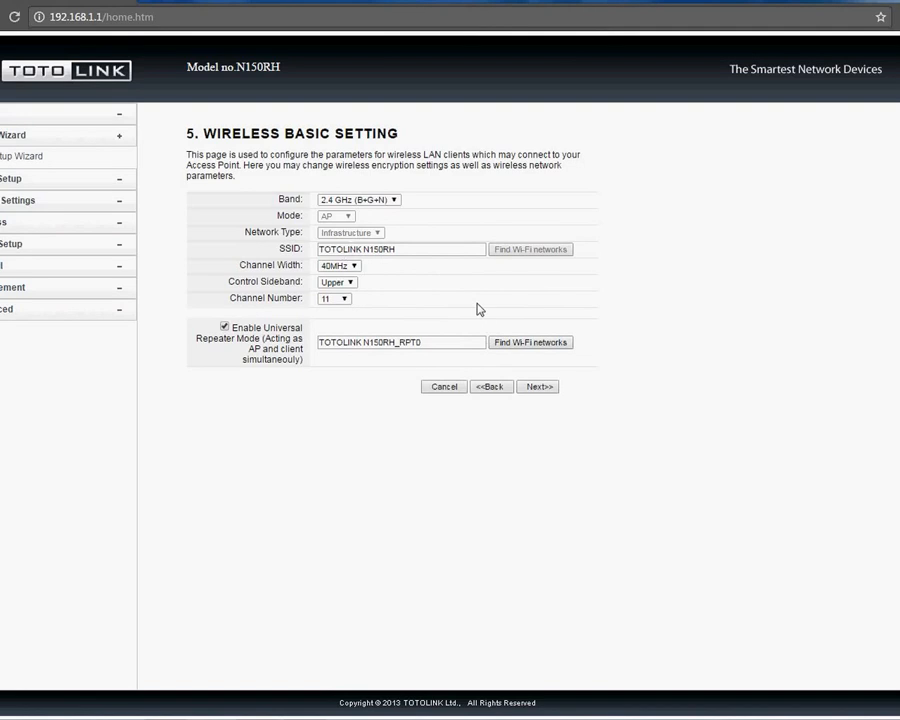
# Step: Leave the SSID TOTOLINK N150RH as is and bring up the Wireless Site Survey
pyautogui.click(426, 251)
pyautogui.moveTo(418, 249); pyautogui.dragTo(310, 250)
pyautogui.click(394, 268)
pyautogui.click(534, 344)
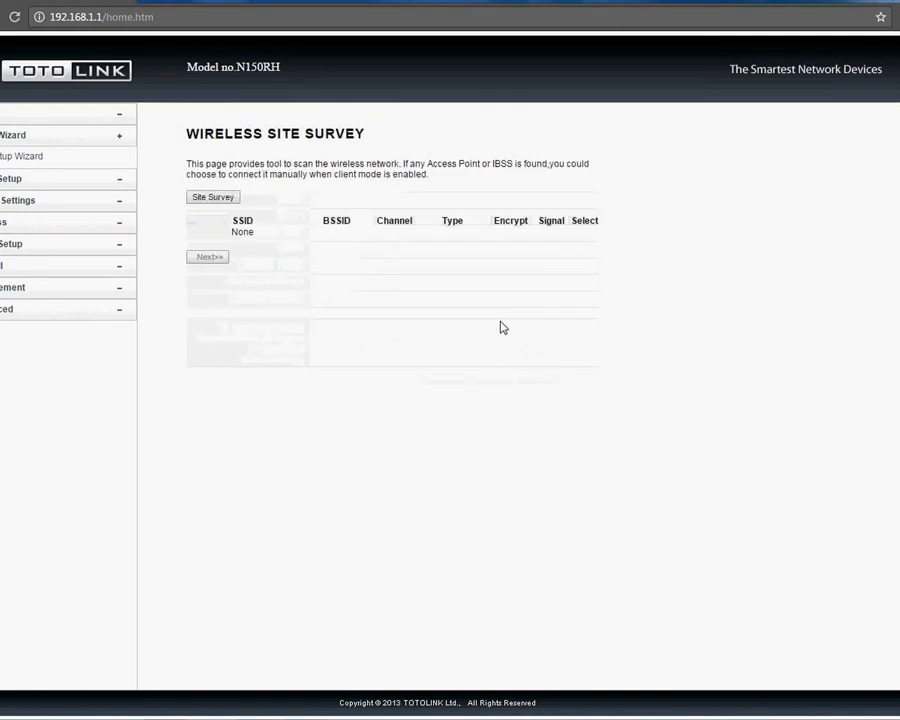
# Step: Scan for nearby networks and compare their encryption types, such as PTCL-BB's WPA2-PSK
pyautogui.click(214, 198)
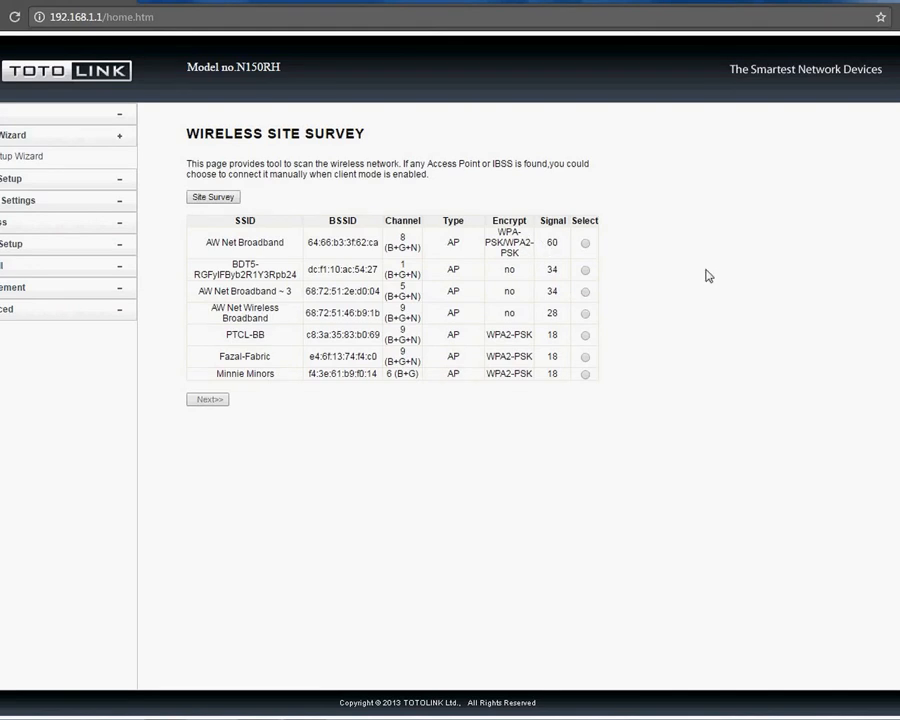
pyautogui.doubleClick(514, 271)
pyautogui.click(513, 248)
pyautogui.moveTo(519, 251); pyautogui.dragTo(497, 243)
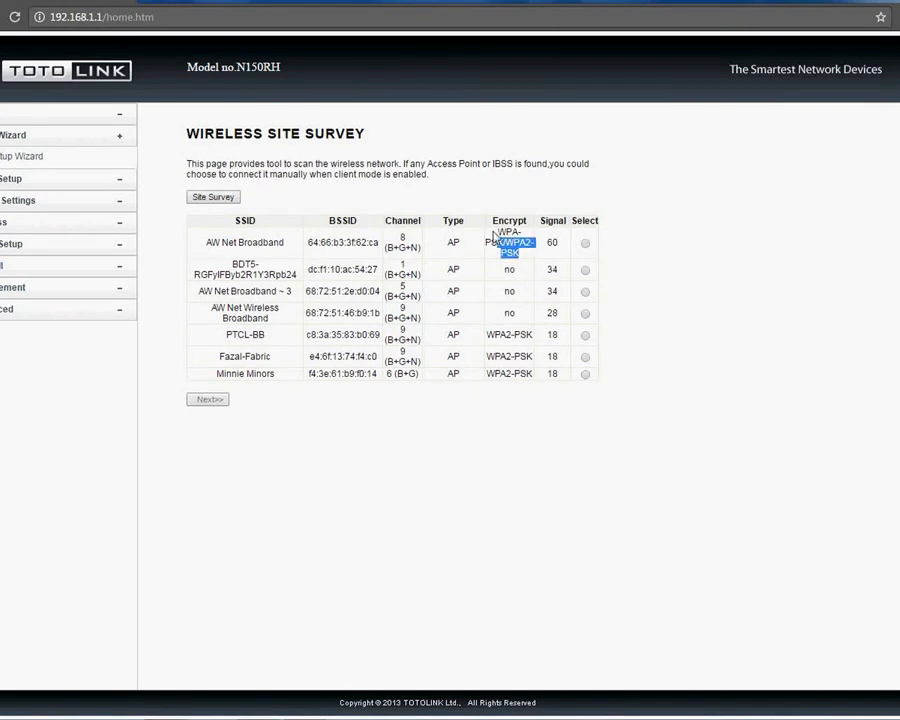
pyautogui.moveTo(535, 334); pyautogui.dragTo(488, 341)
pyautogui.click(522, 332)
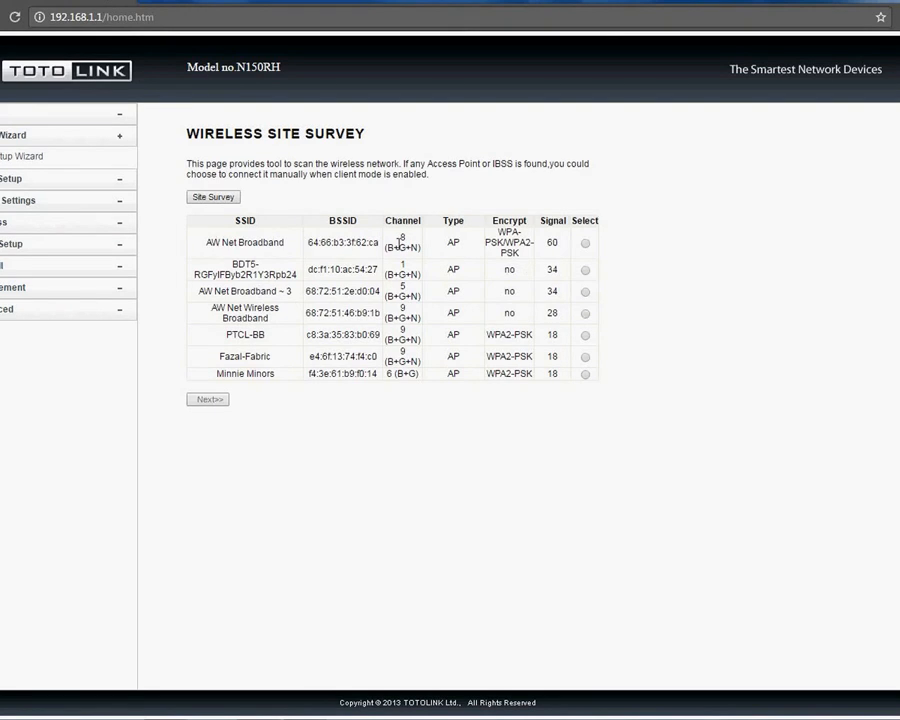
# Step: Select AW Net Broadband and continue to its WPA2 AES passphrase settings
pyautogui.moveTo(497, 232); pyautogui.dragTo(519, 254)
pyautogui.click(554, 255)
pyautogui.click(585, 243)
# Step: Open AW Net Broadband's security form with WPA2 and AES, then return to the Site Survey list
pyautogui.click(215, 399)
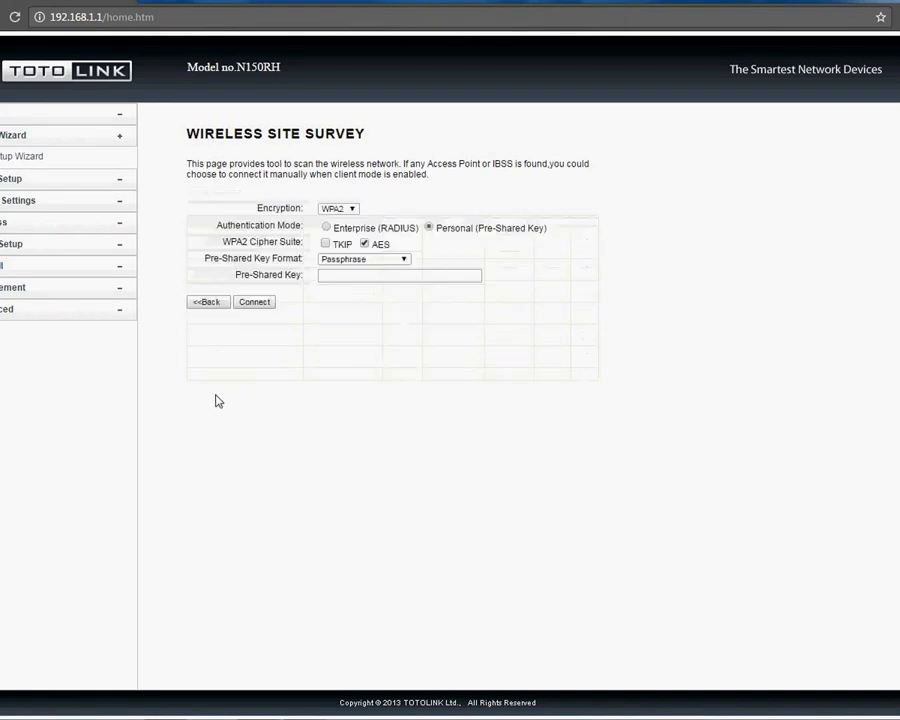
pyautogui.click(352, 209)
pyautogui.click(336, 210)
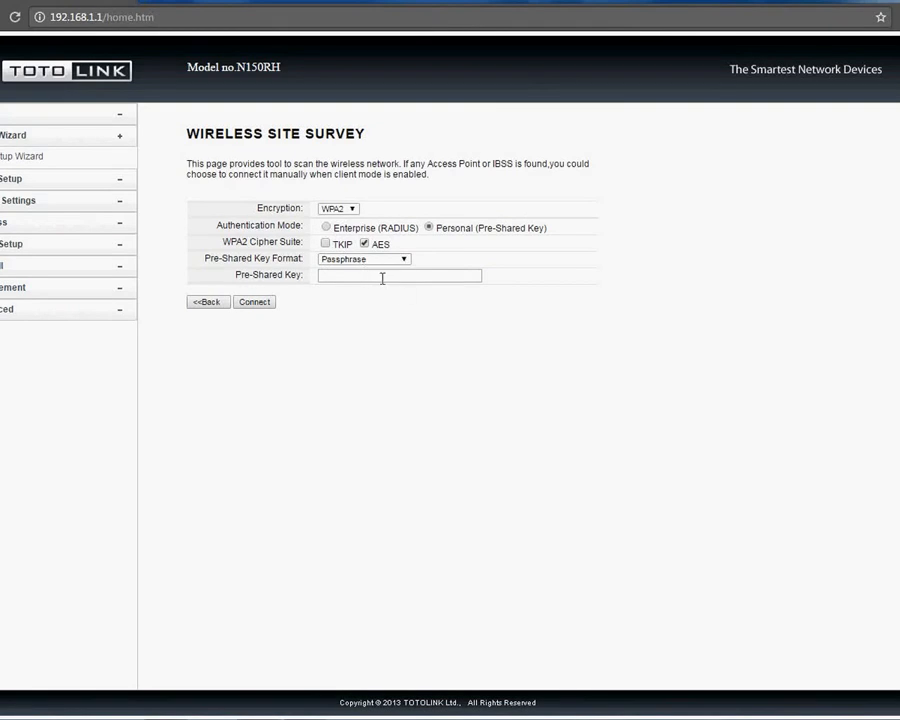
pyautogui.click(322, 276)
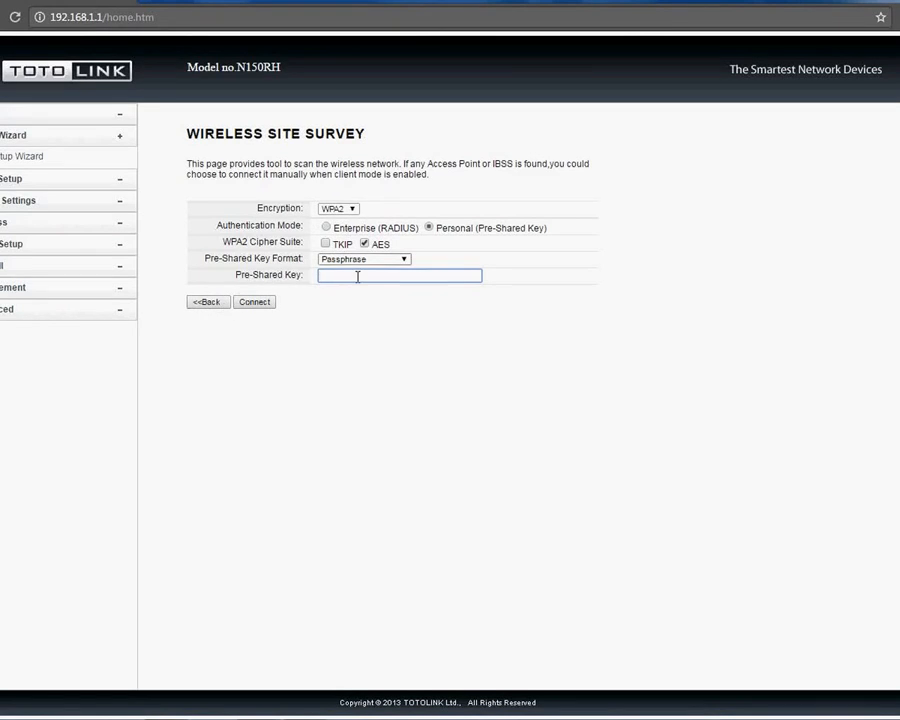
pyautogui.click(365, 244)
pyautogui.click(220, 302)
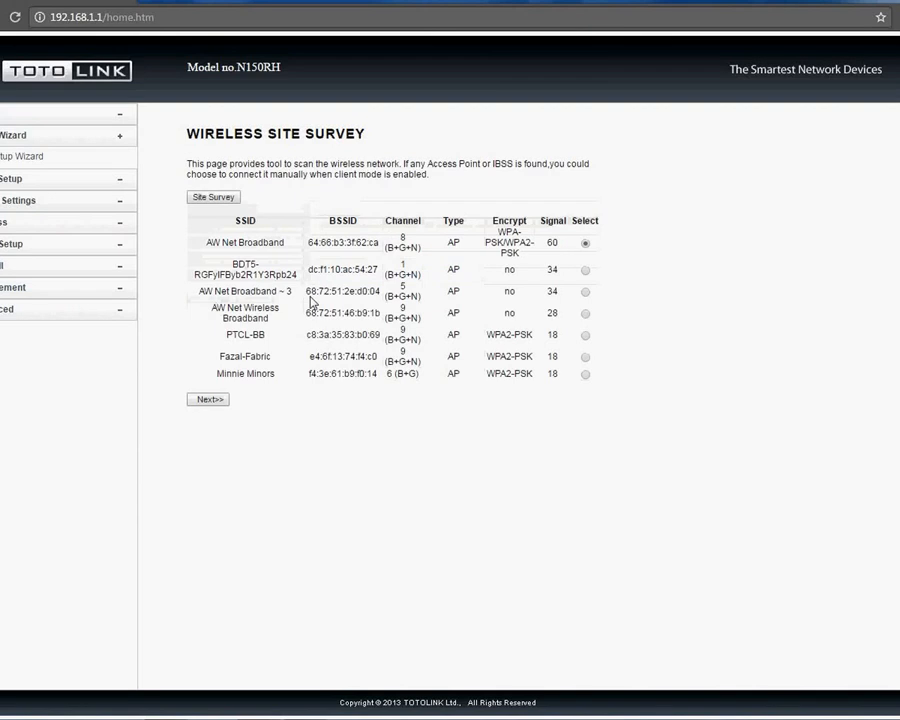
pyautogui.moveTo(204, 291); pyautogui.dragTo(350, 291)
pyautogui.doubleClick(514, 293)
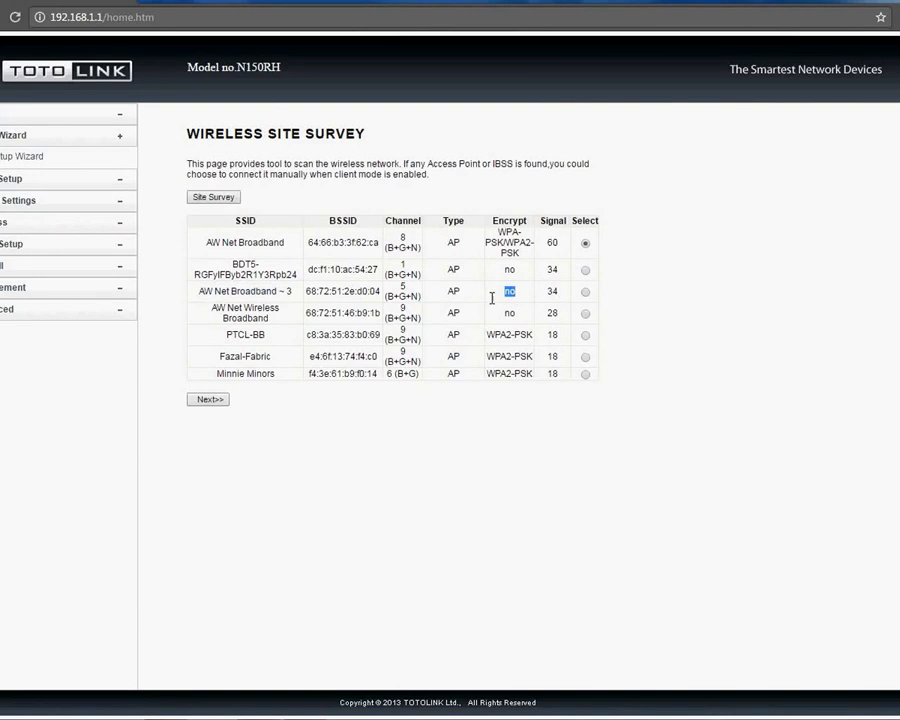
pyautogui.click(585, 291)
pyautogui.click(214, 399)
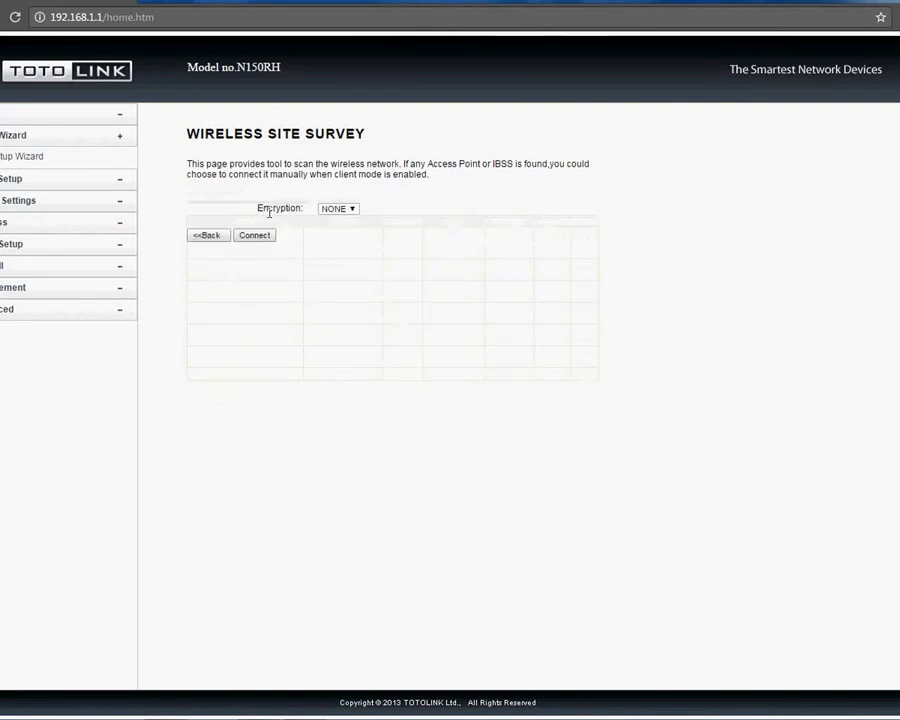
pyautogui.click(350, 212)
pyautogui.click(345, 252)
pyautogui.click(350, 210)
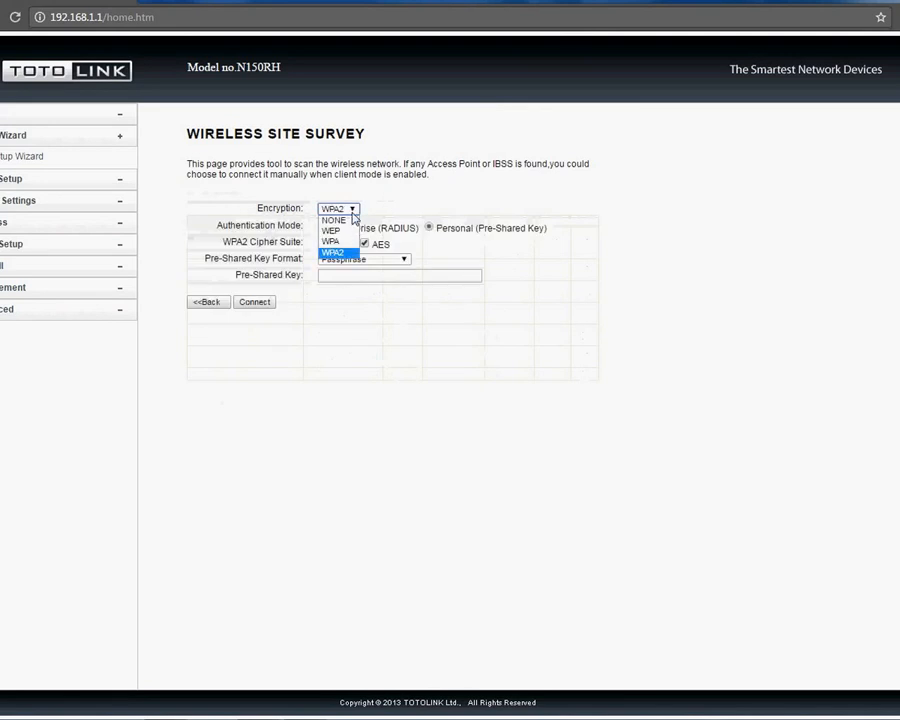
pyautogui.click(334, 220)
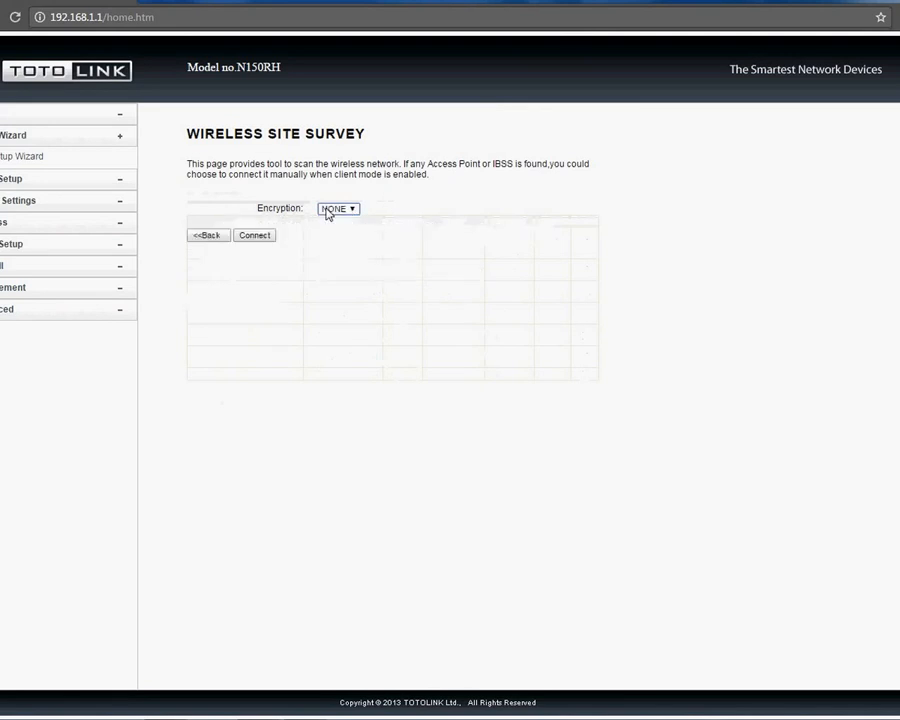
pyautogui.click(218, 236)
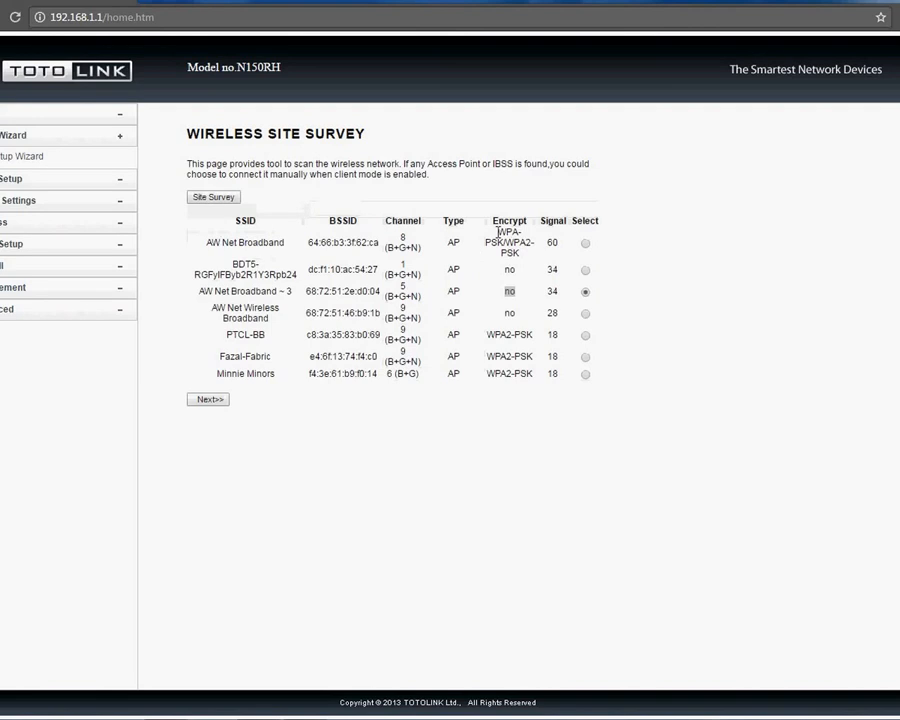
pyautogui.click(608, 210)
# Step: Enter AW Net Broadband's WPA2 pre-shared key, correcting a typo, and connect
pyautogui.click(209, 399)
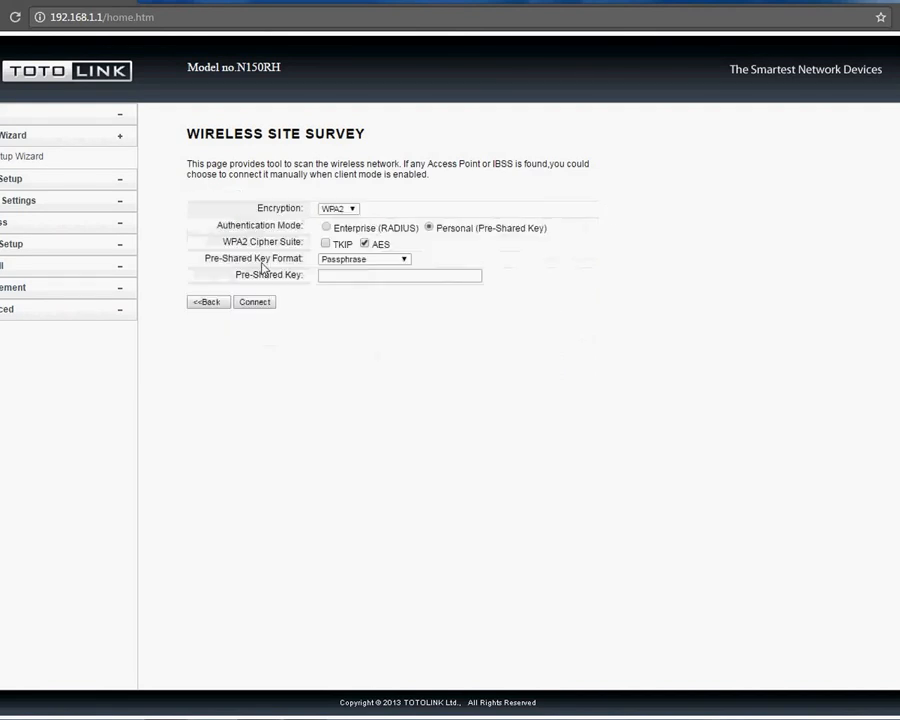
pyautogui.click(363, 275)
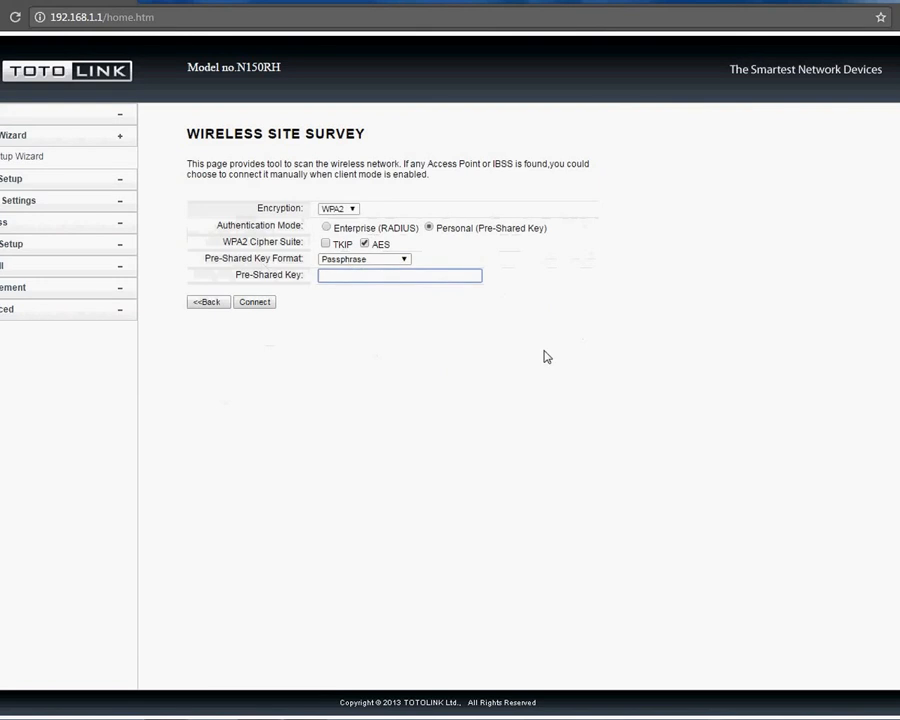
pyautogui.write('••••')
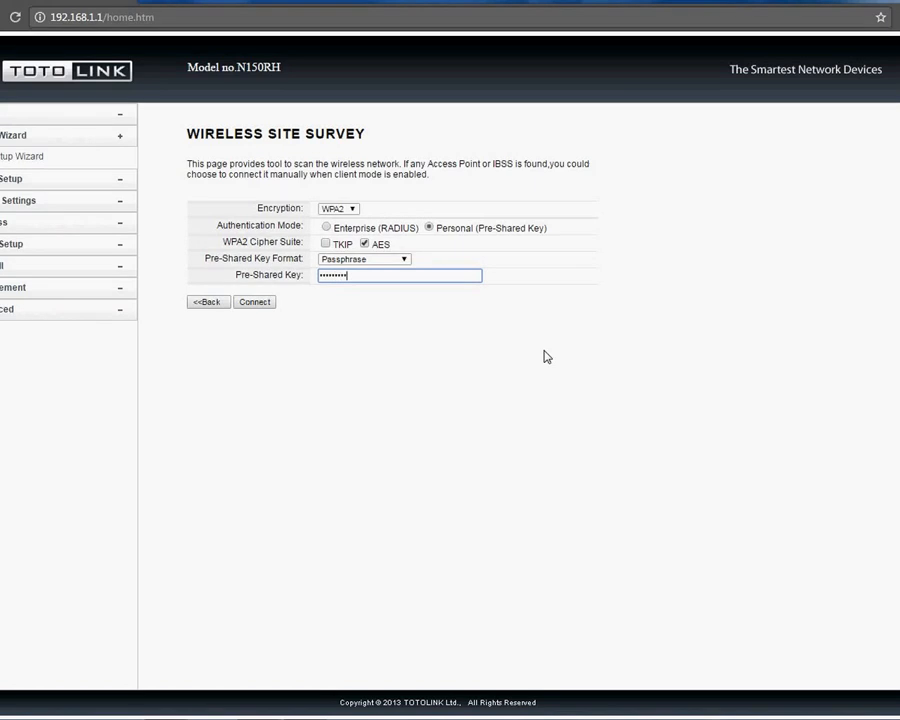
pyautogui.press('BackSpace')
pyautogui.press('BackSpace')
pyautogui.press('BackSpace')
pyautogui.press('BackSpace')
pyautogui.press('BackSpace')
pyautogui.press('BackSpace')
pyautogui.press('BackSpace')
pyautogui.press('BackSpace')
pyautogui.write('••••••••')
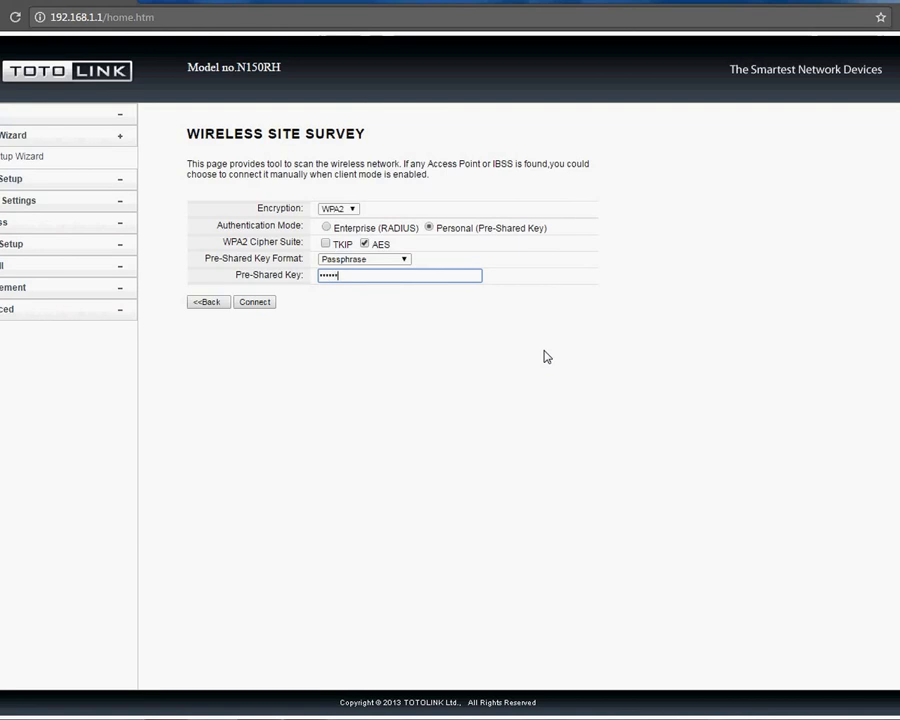
pyautogui.write('•')
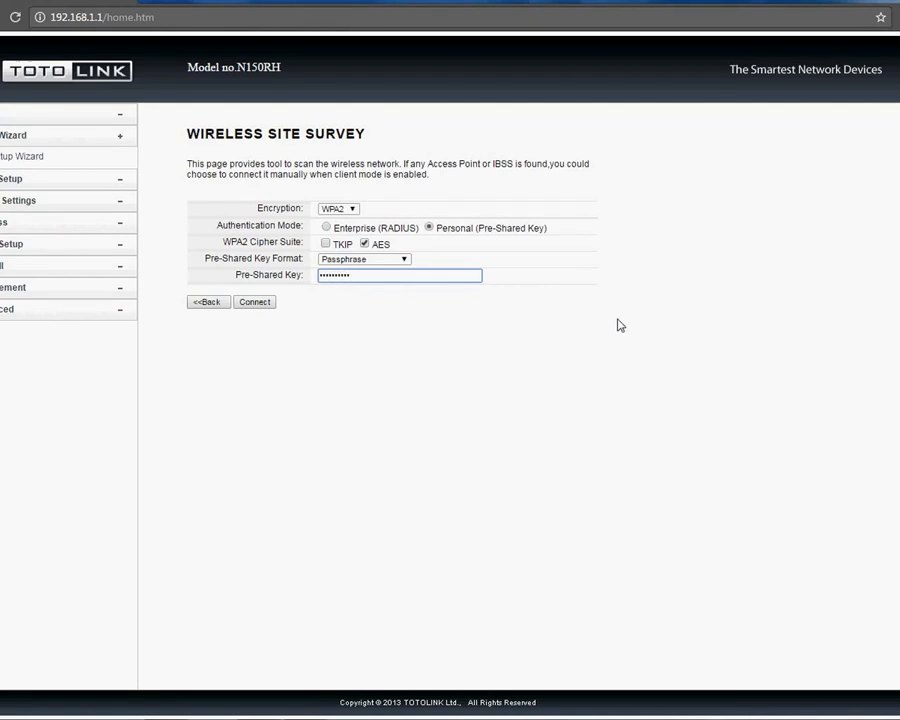
pyautogui.click(262, 305)
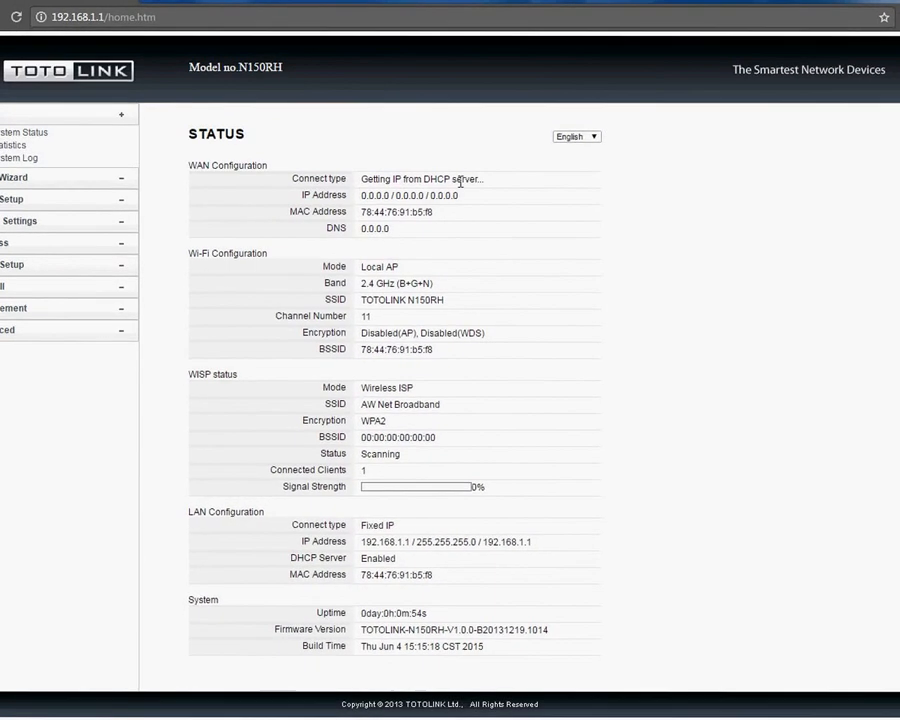
# Step: Confirm WISP is Connected and highlight the WAN IP 192.168.88.42 on the Status page
pyautogui.moveTo(362, 195); pyautogui.dragTo(496, 195)
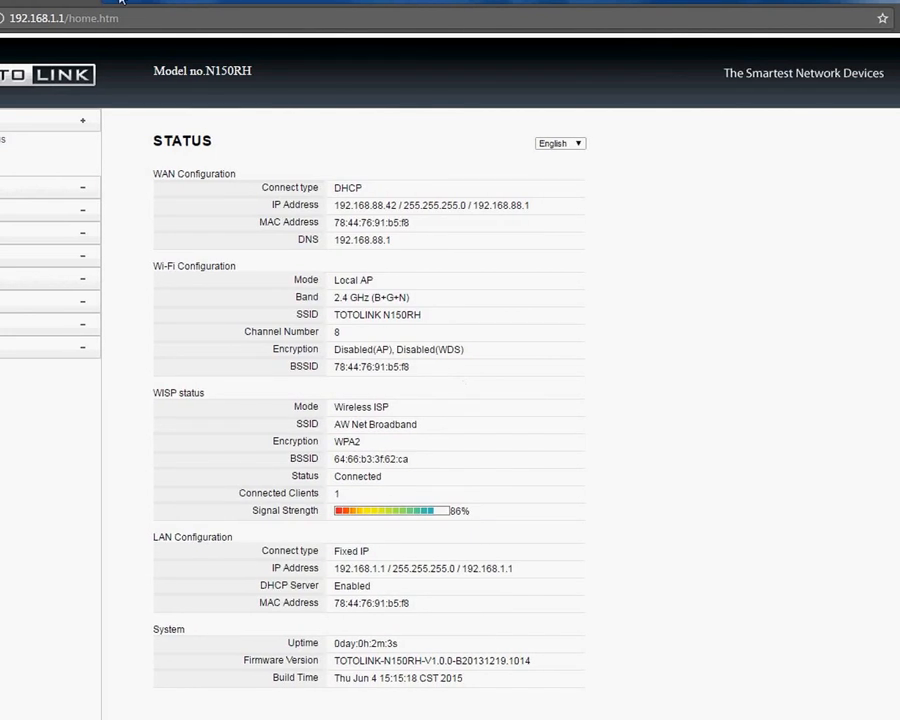
# Step: Open a new Chrome incognito window and load statusweb.org from the address bar
pyautogui.hotkey('ctrl', 'shift', 'n')
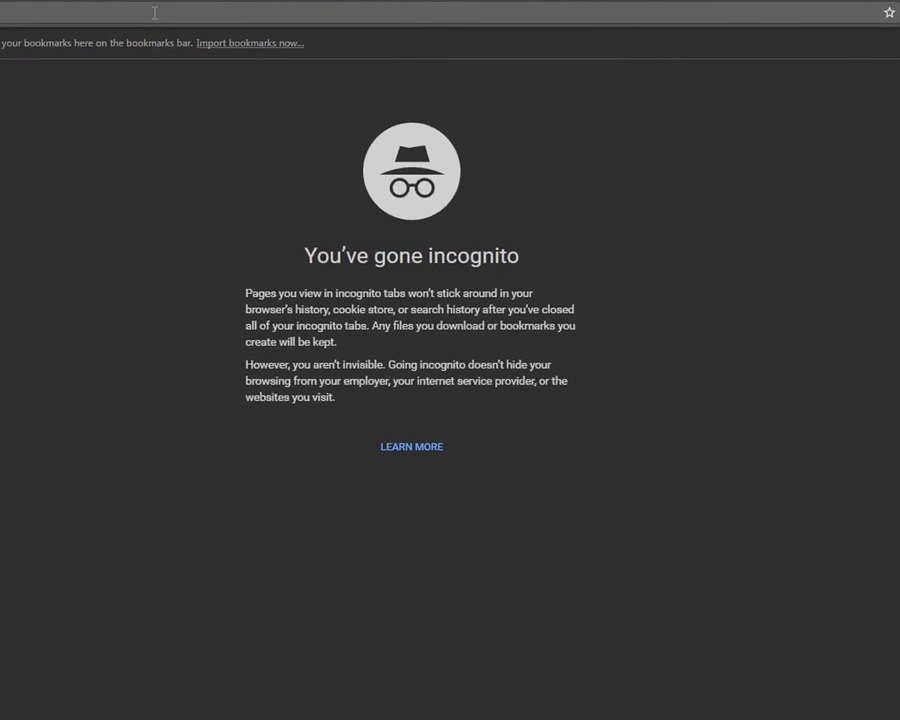
pyautogui.write('statusweb.org')
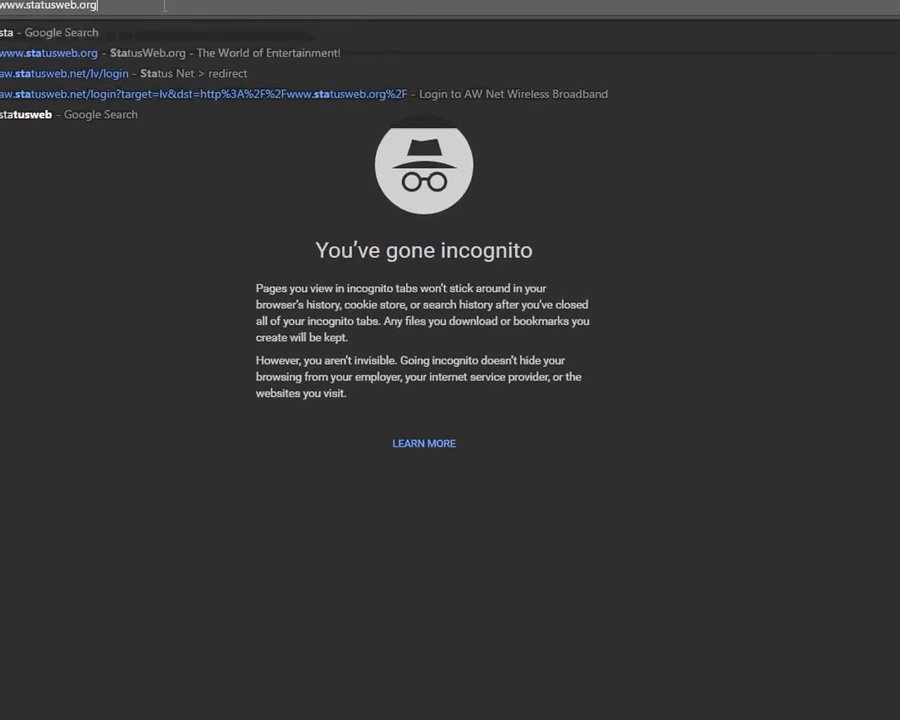
pyautogui.press('Return')
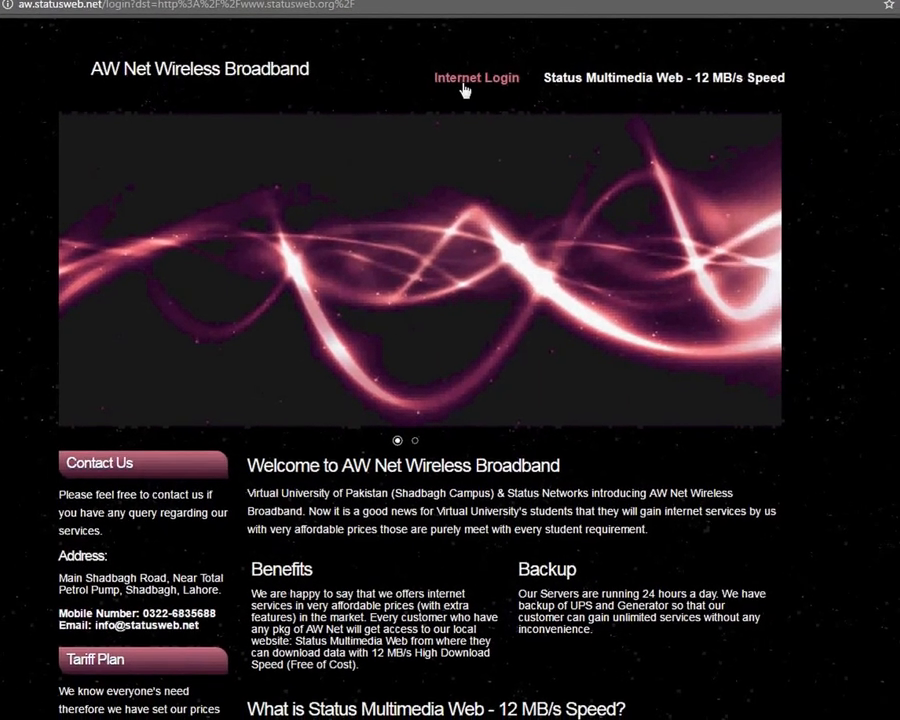
# Step: Open the portal's Internet Login page, go back, then open Internet Login again
pyautogui.click(488, 82)
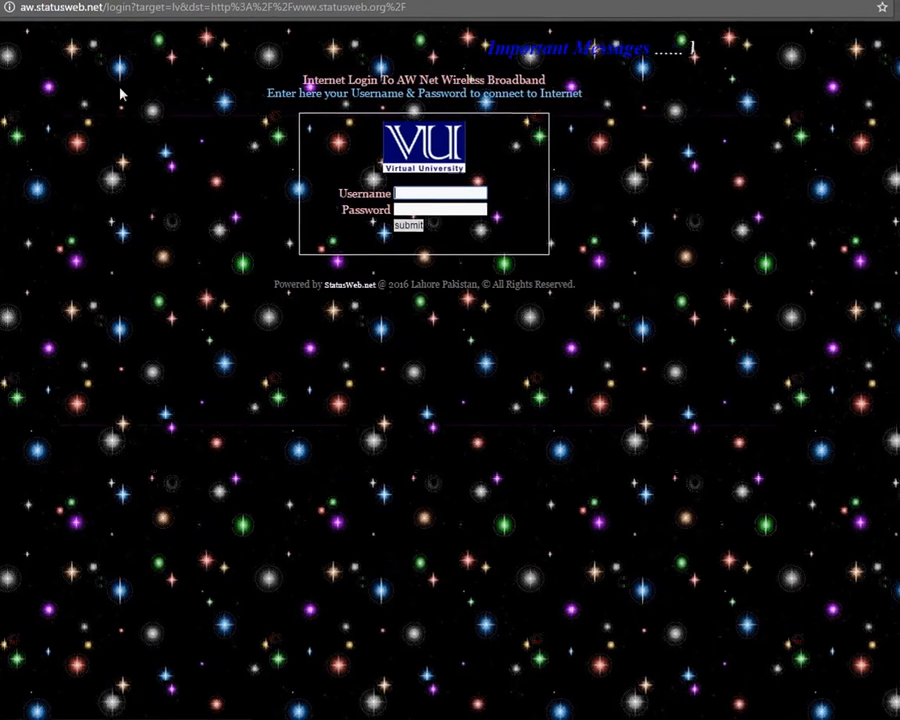
pyautogui.click(0, 9)
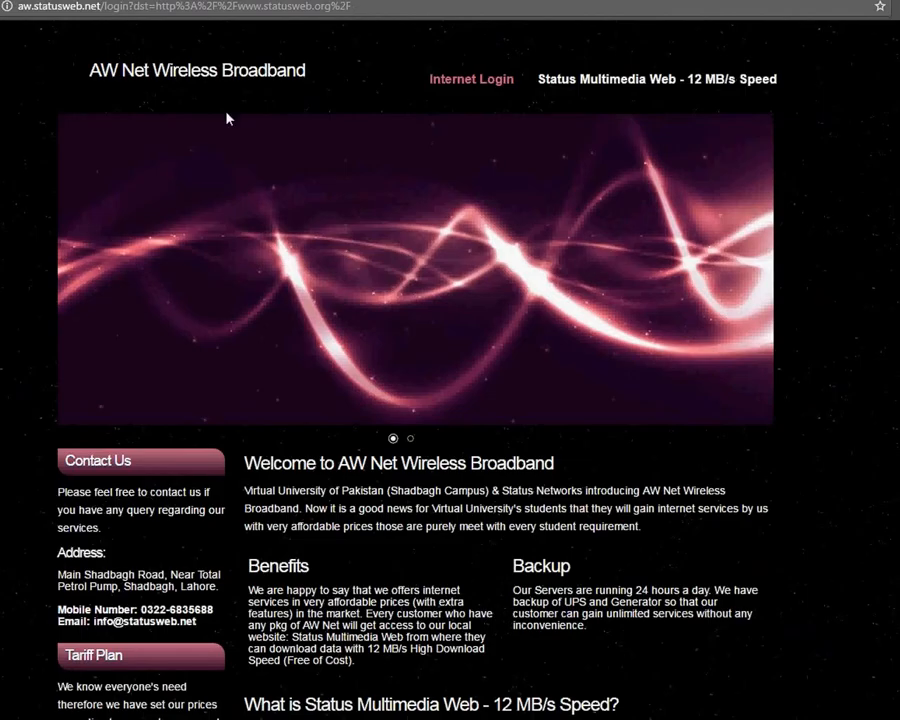
pyautogui.click(496, 86)
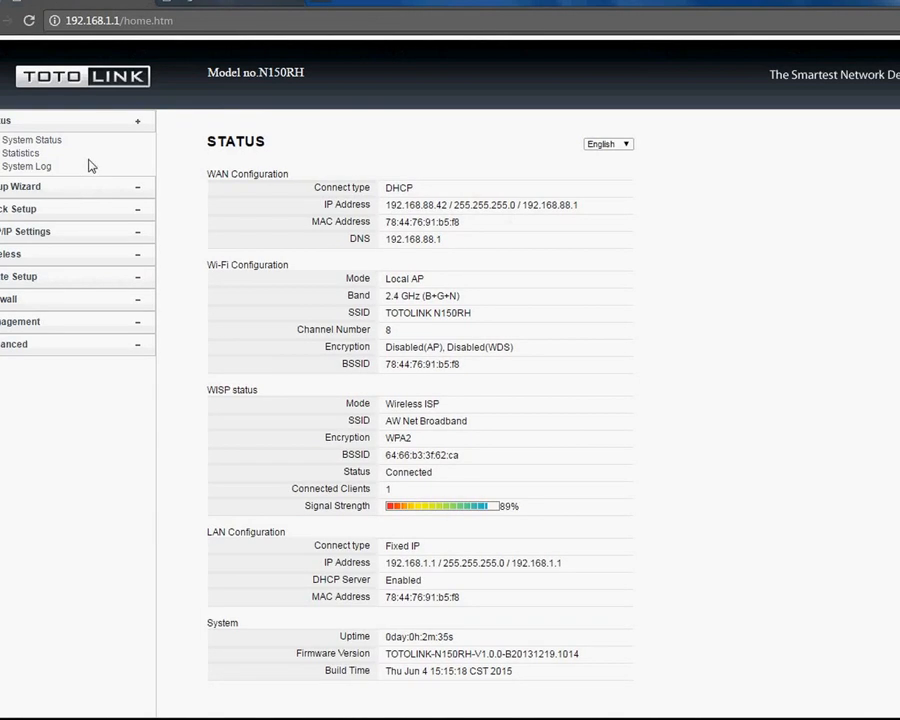
# Step: Rerun the Setup Wizard past mode, time zone and LAN steps to WAN Interface Setup with DHCP Client
pyautogui.click(25, 190)
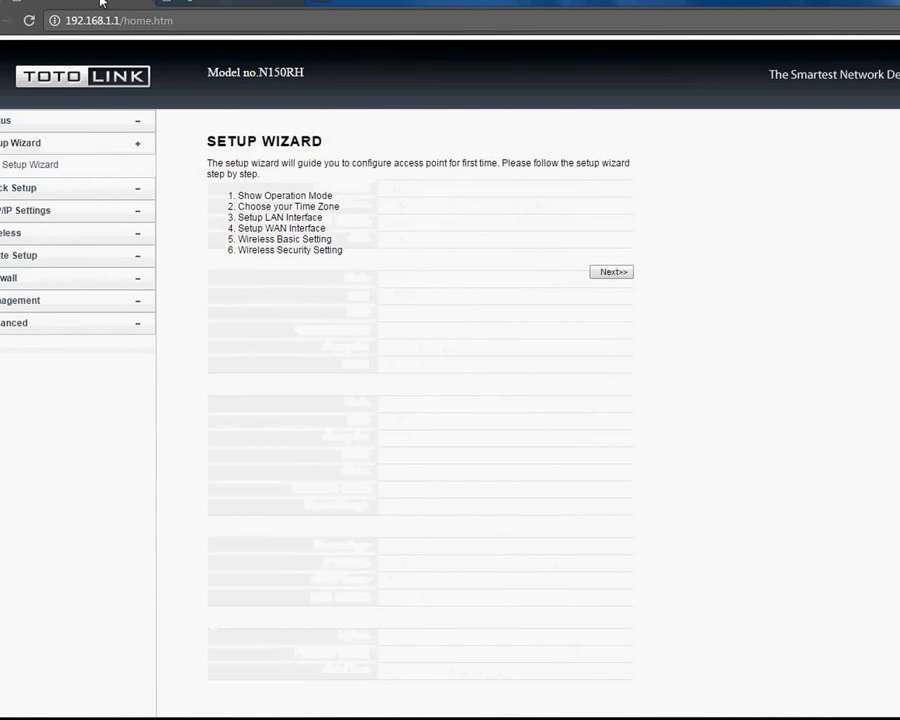
pyautogui.click(613, 274)
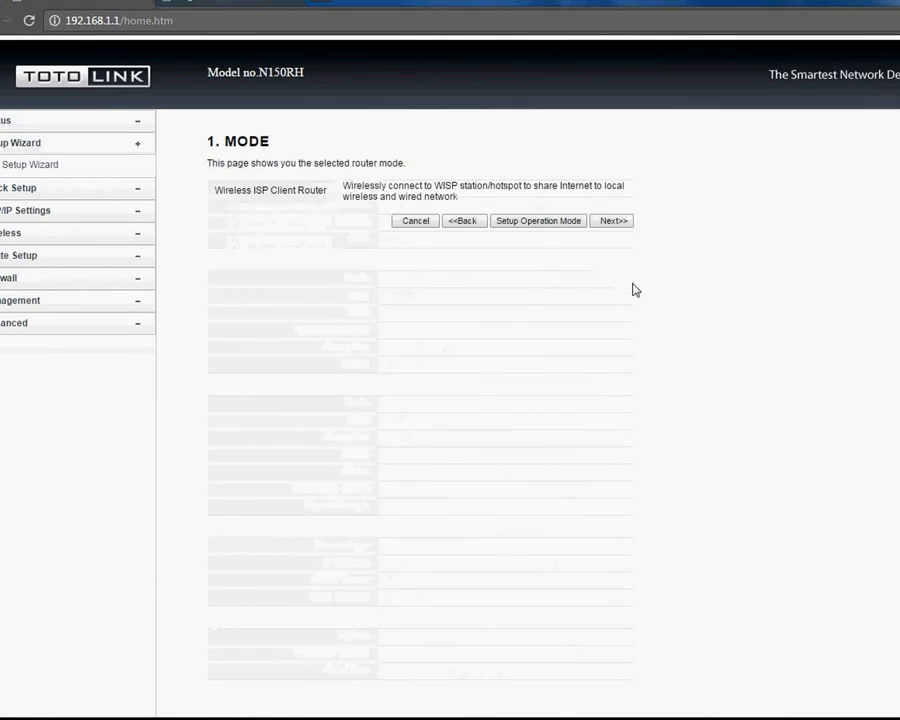
pyautogui.click(620, 224)
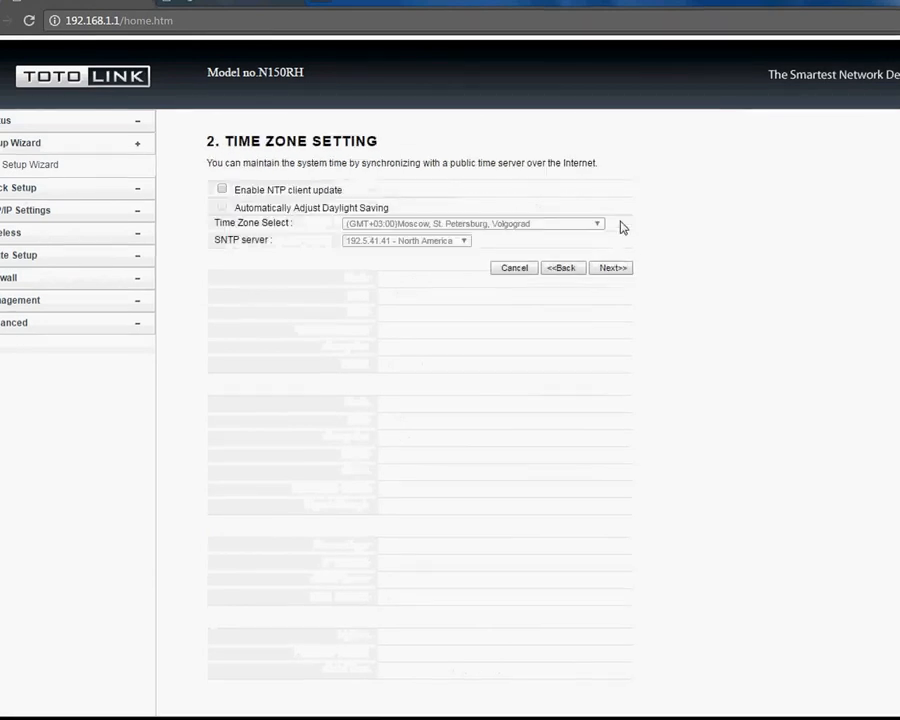
pyautogui.click(609, 266)
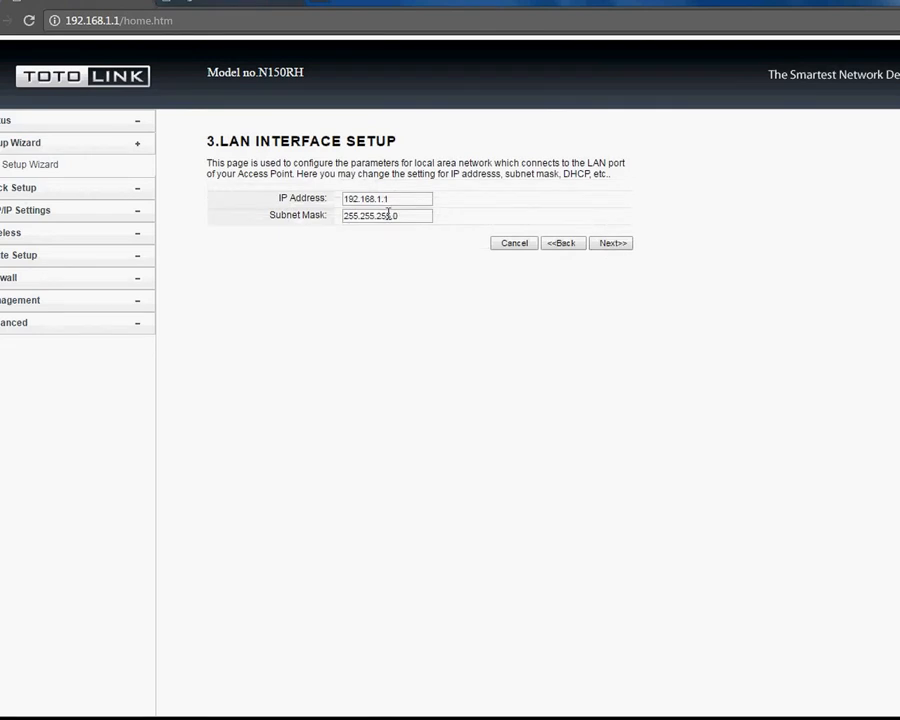
pyautogui.click(606, 243)
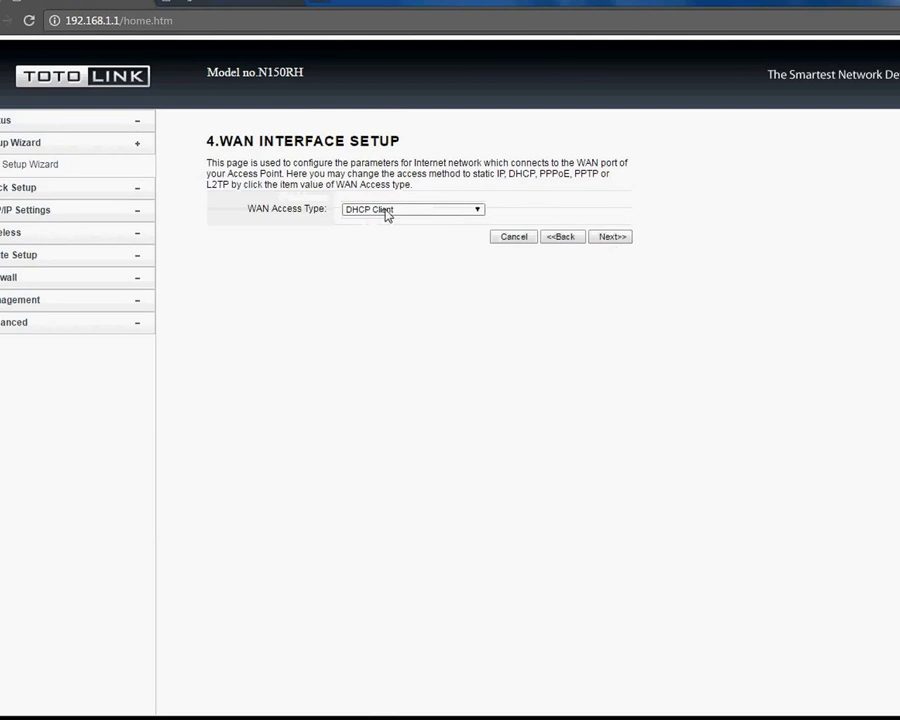
# Step: Replace the wireless network name with StatusWeb
pyautogui.click(612, 236)
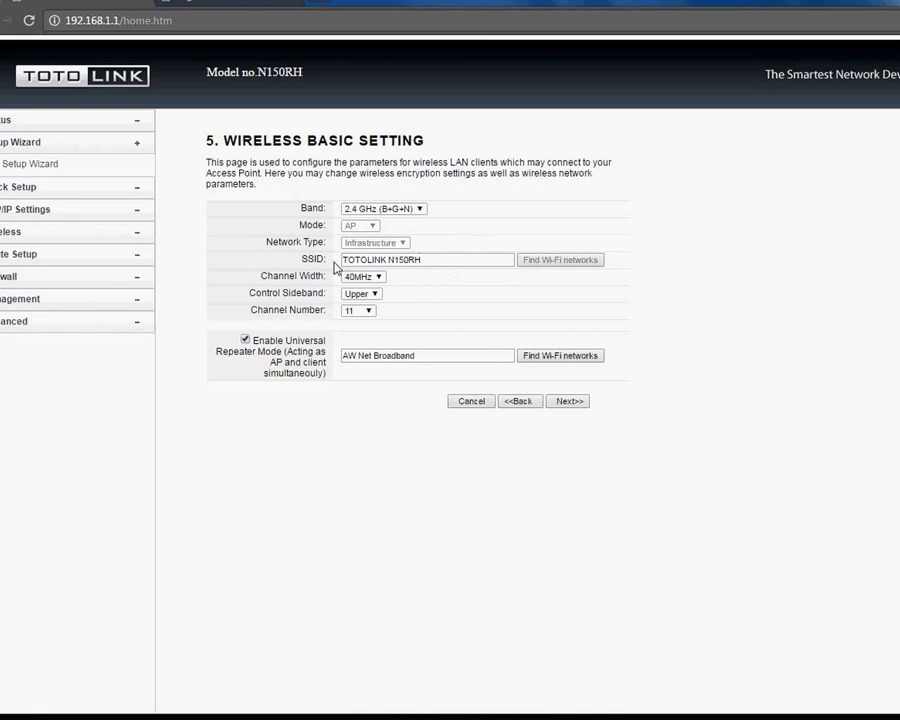
pyautogui.moveTo(424, 259); pyautogui.dragTo(341, 261)
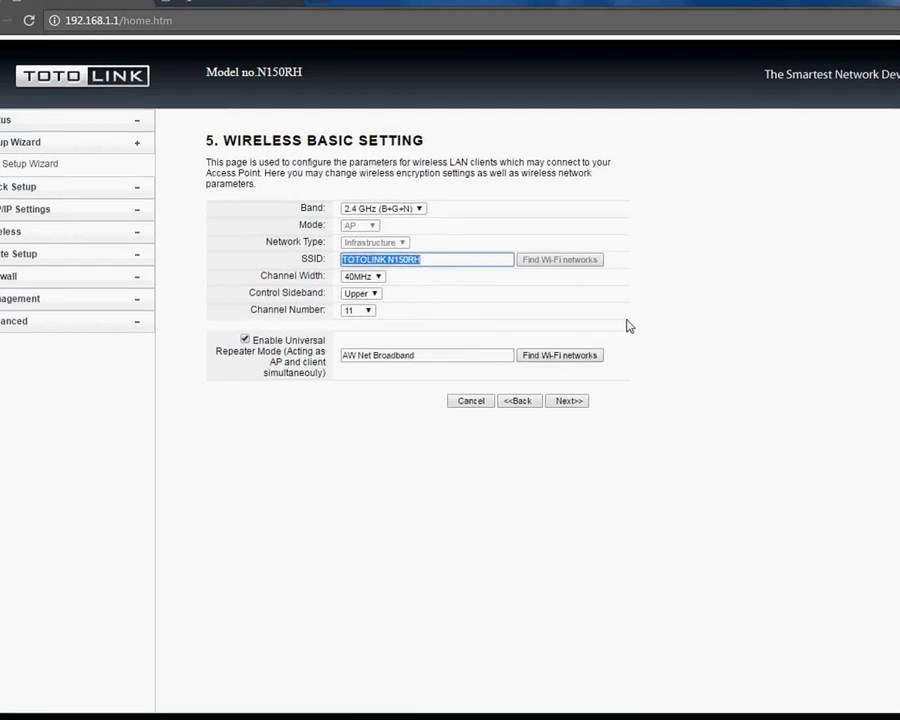
pyautogui.write('S')
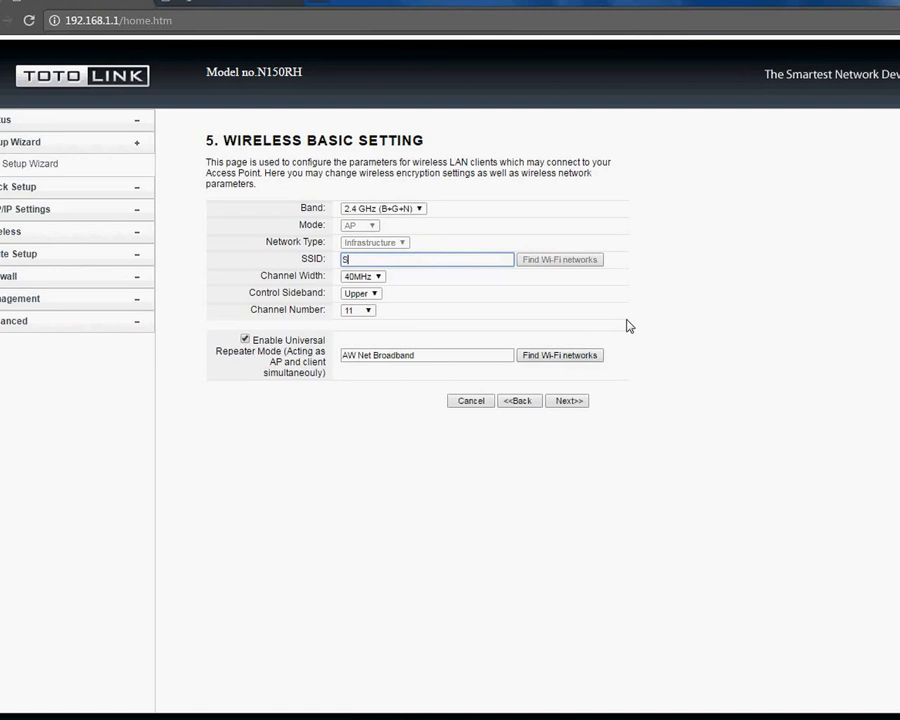
pyautogui.write('tatusWeb')
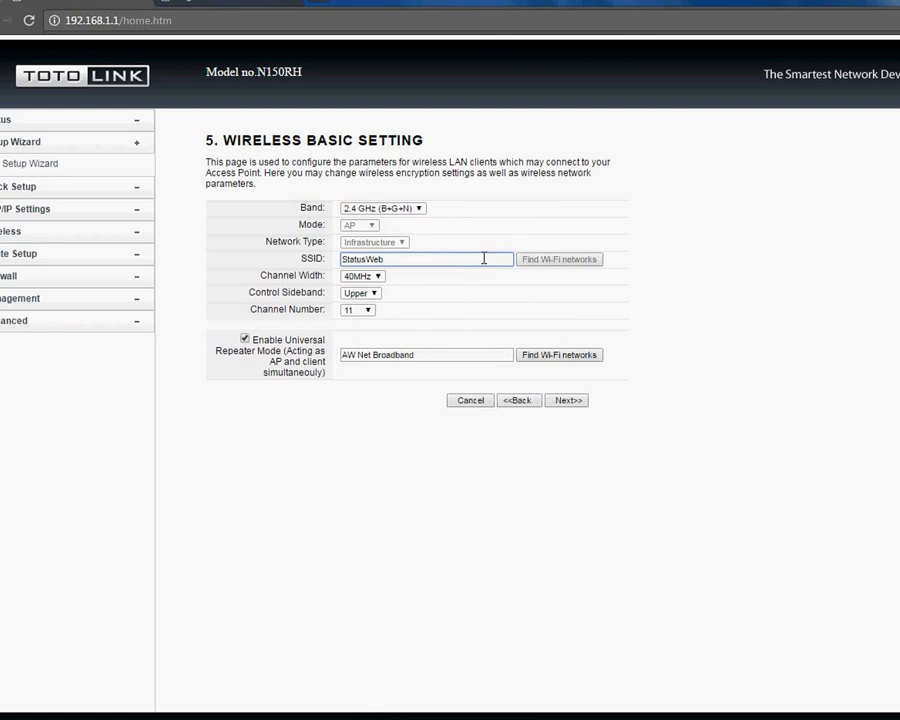
# Step: Set channel width to 20MHz, keep channel 11, and continue to wireless security
pyautogui.click(358, 276)
pyautogui.click(377, 289)
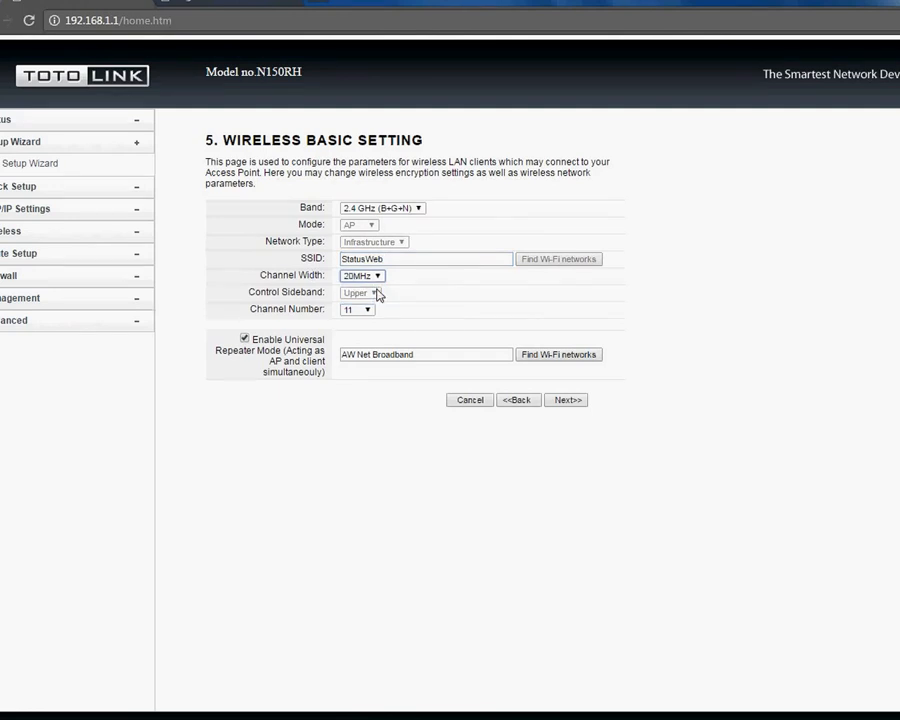
pyautogui.click(364, 309)
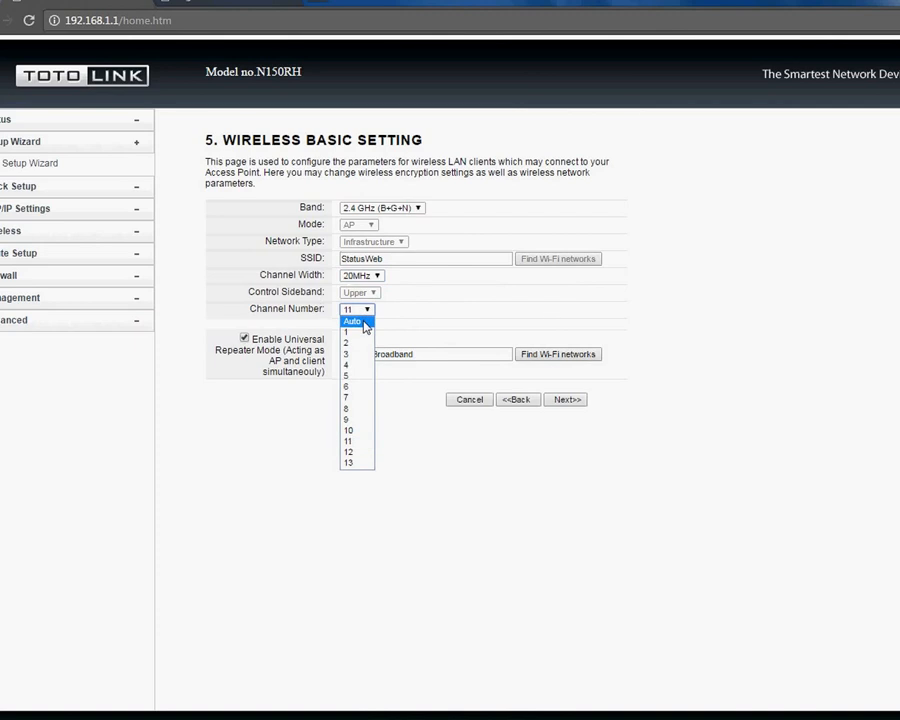
pyautogui.click(391, 315)
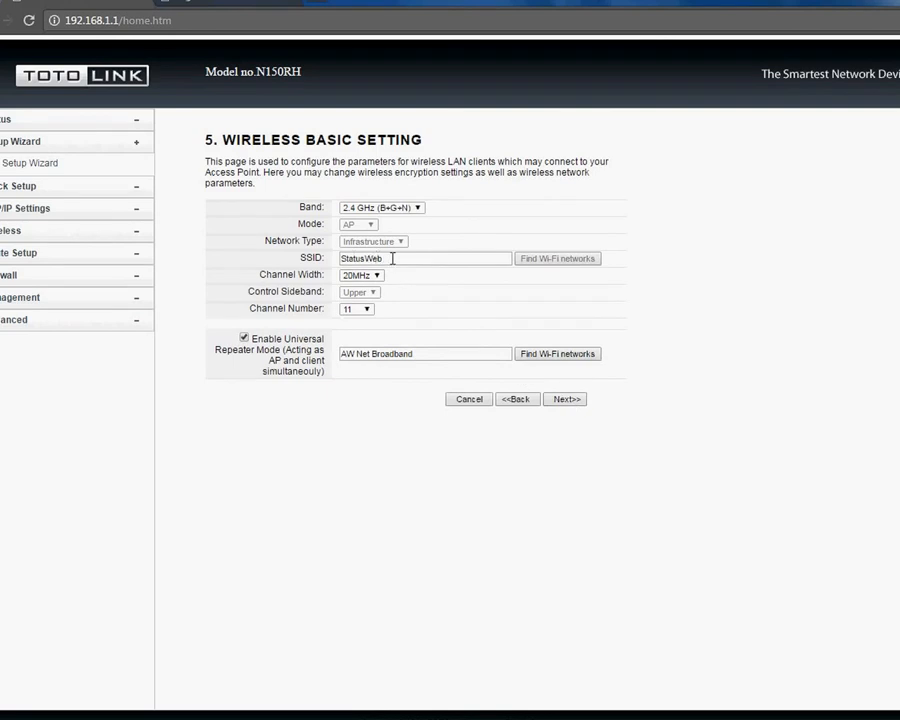
pyautogui.click(562, 400)
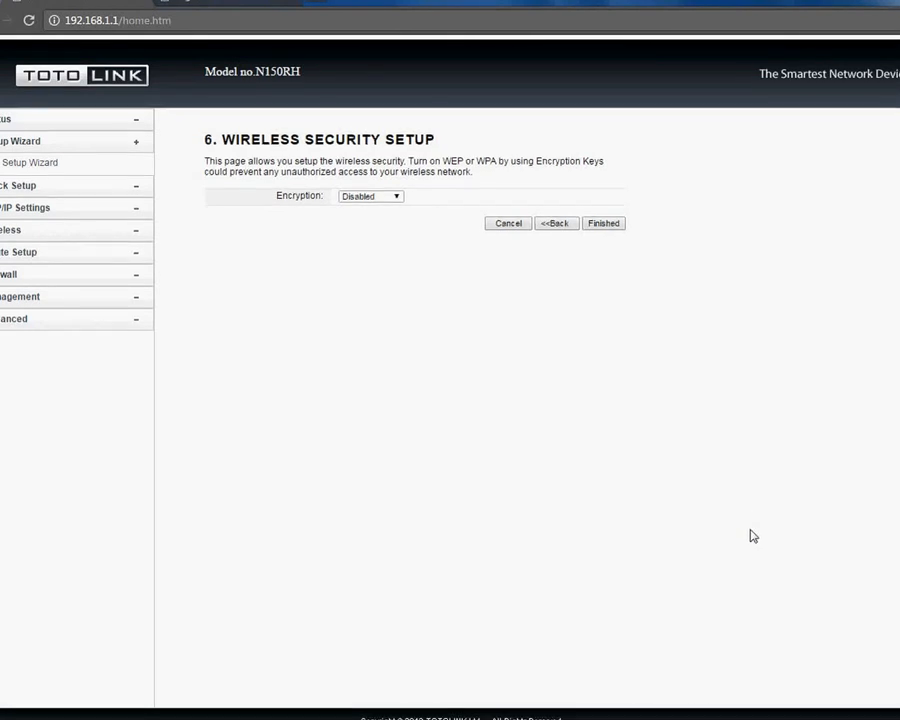
# Step: Set encryption to WPA2 Mixed with Passphrase as the key format
pyautogui.click(396, 198)
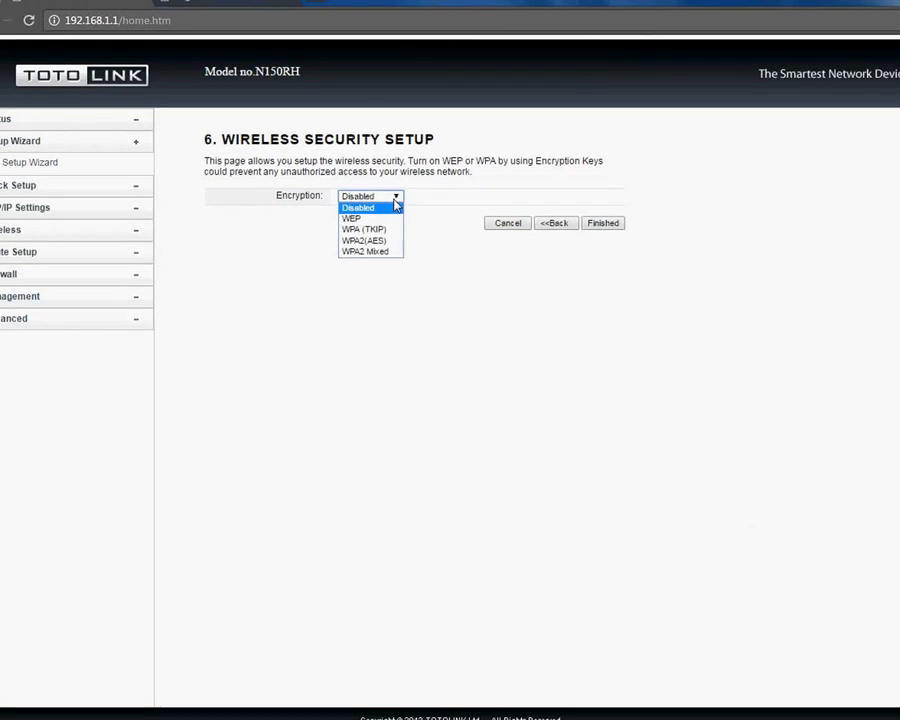
pyautogui.click(380, 253)
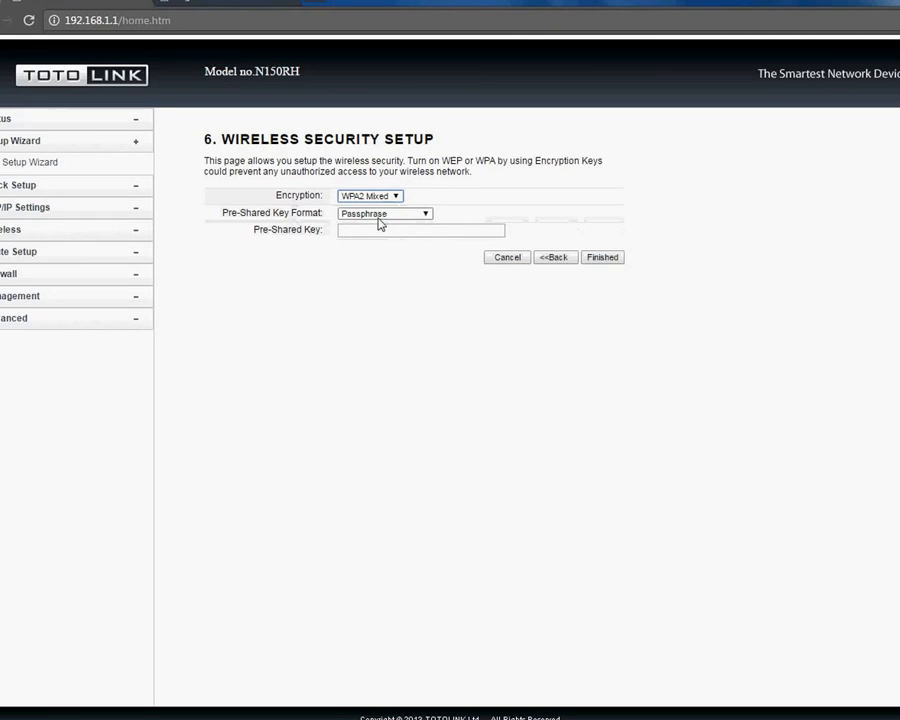
pyautogui.click(384, 216)
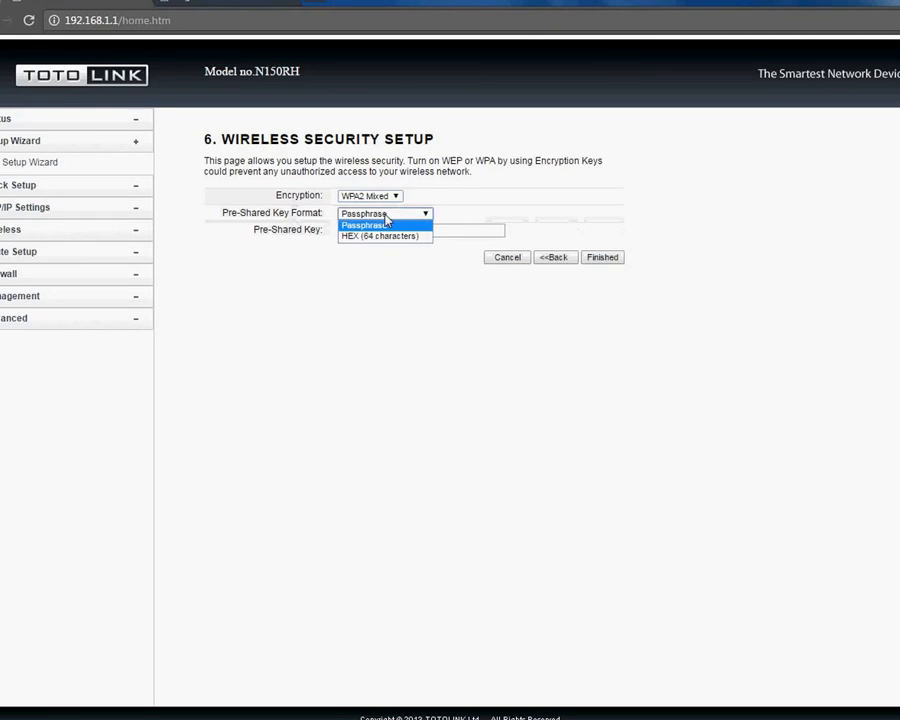
pyautogui.click(462, 203)
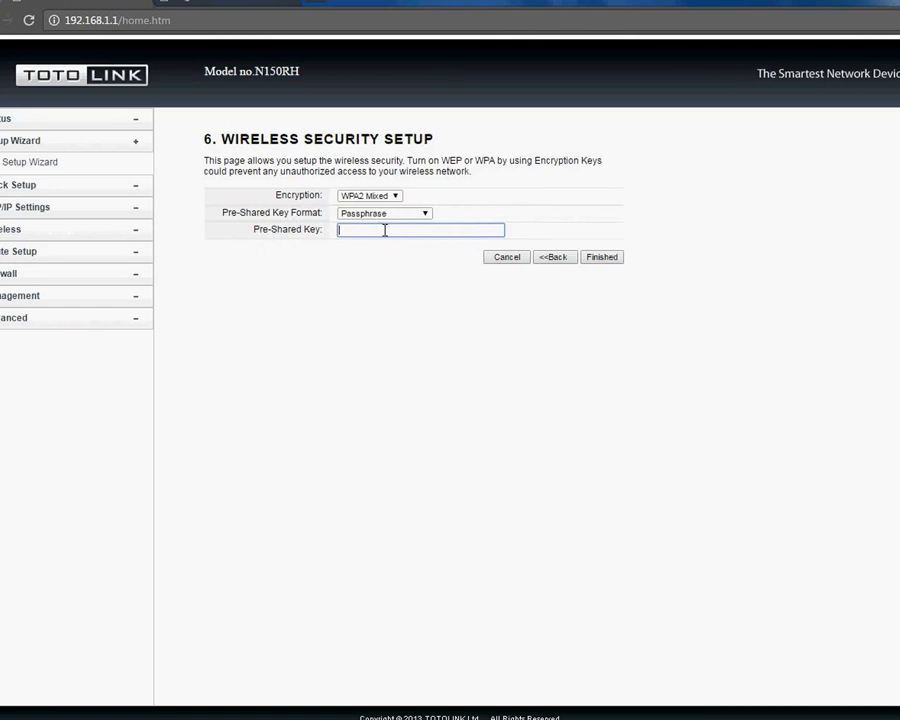
# Step: Enter the StatusWeb pre-shared key, retyping it after a mistake
pyautogui.click(381, 230)
pyautogui.write('•••••')
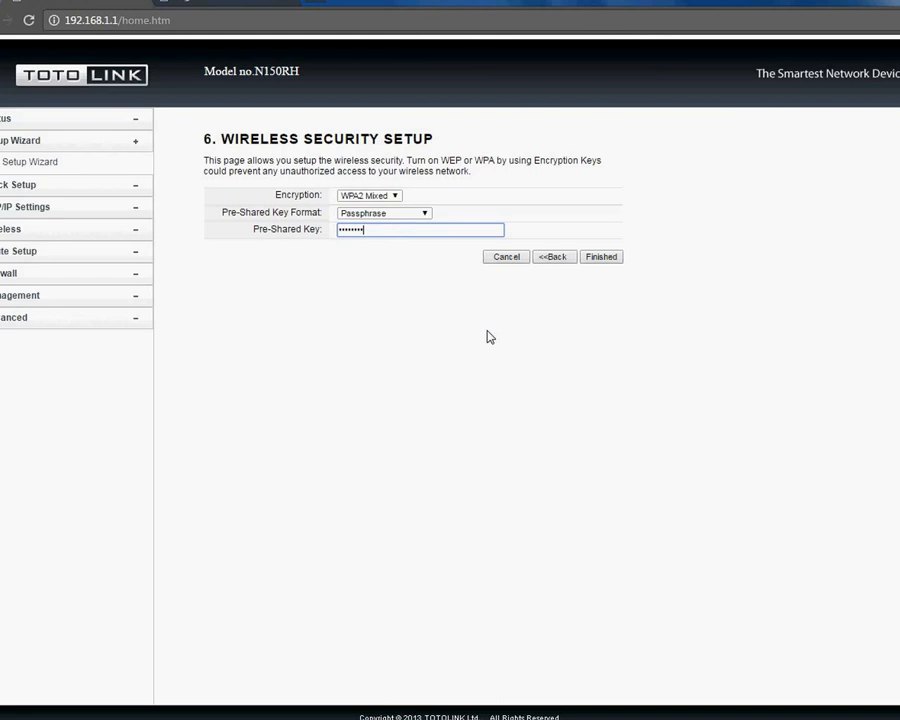
pyautogui.press('BackSpace')
pyautogui.press('BackSpace')
pyautogui.press('BackSpace')
pyautogui.press('BackSpace')
pyautogui.press('BackSpace')
pyautogui.press('BackSpace')
pyautogui.press('BackSpace')
pyautogui.write('•••••••••••')
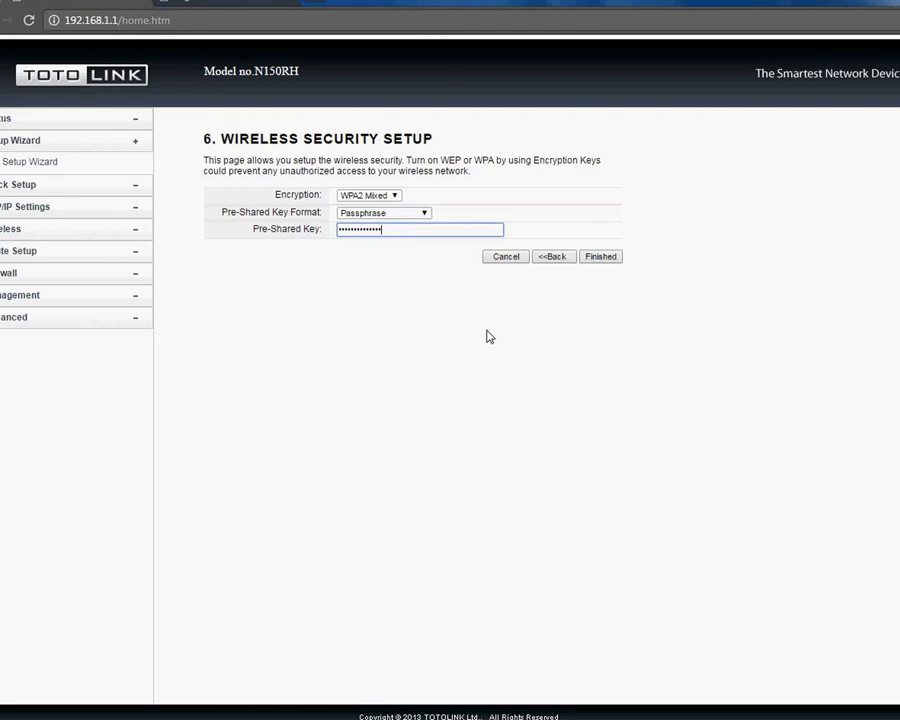
# Step: Finish the wizard to save and apply the StatusWeb WPA2 Mixed settings
pyautogui.click(602, 258)
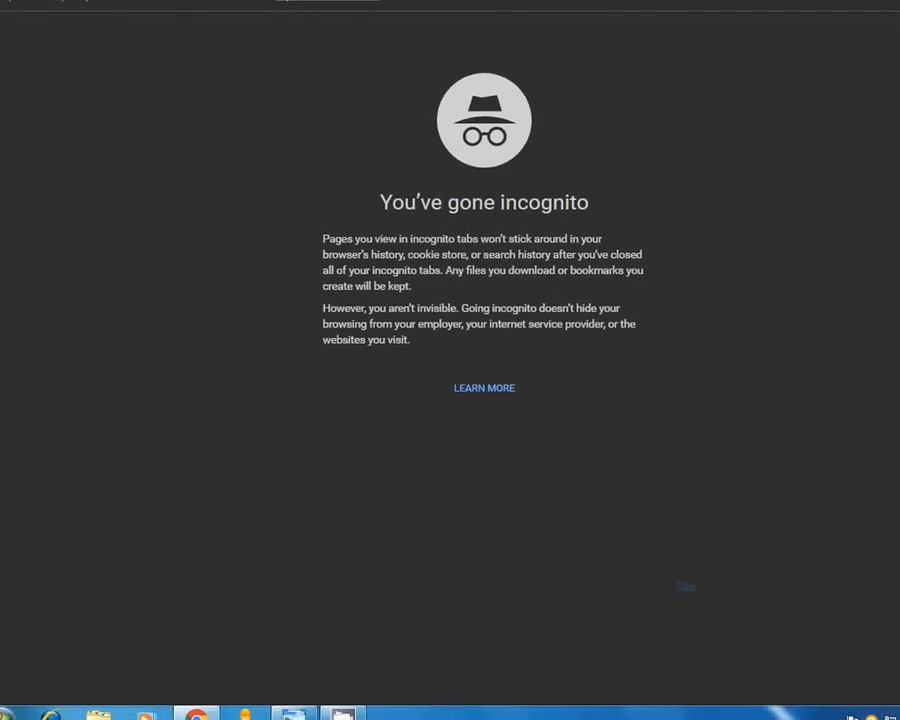
# Step: Load the AW Net Wireless Broadband portal and open its Internet Login page
pyautogui.write('st')
pyautogui.click(343, 16)
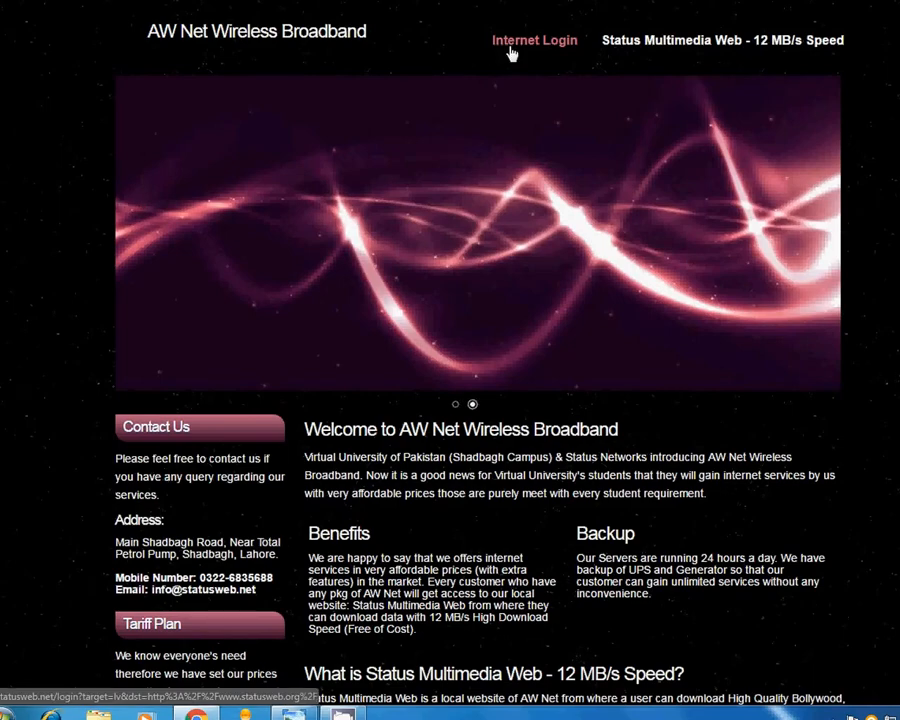
pyautogui.click(510, 48)
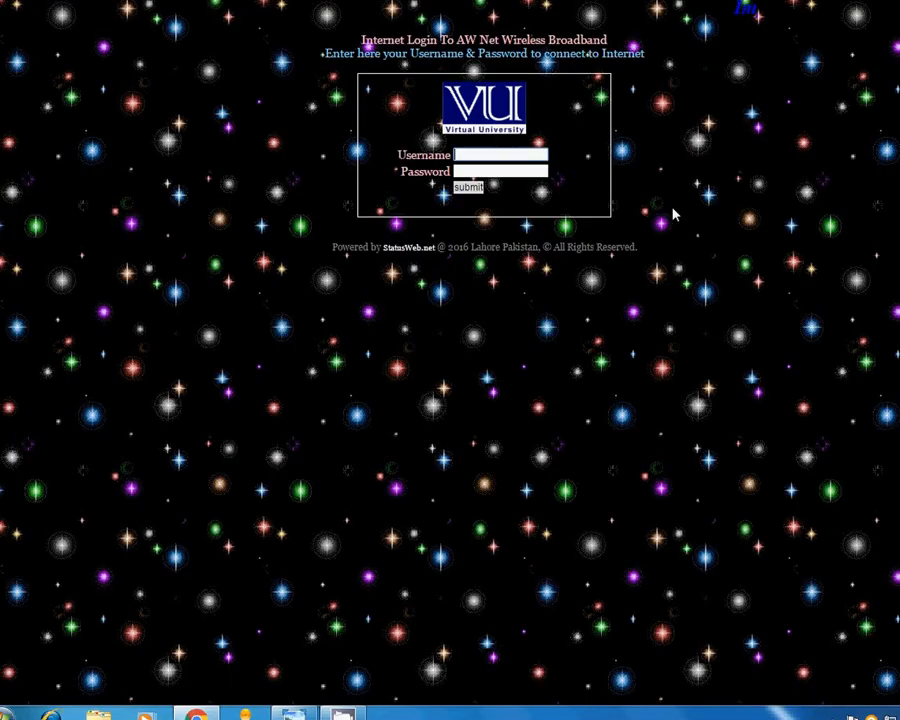
# Step: Enter the account username and password and submit the login
pyautogui.write('waqas')
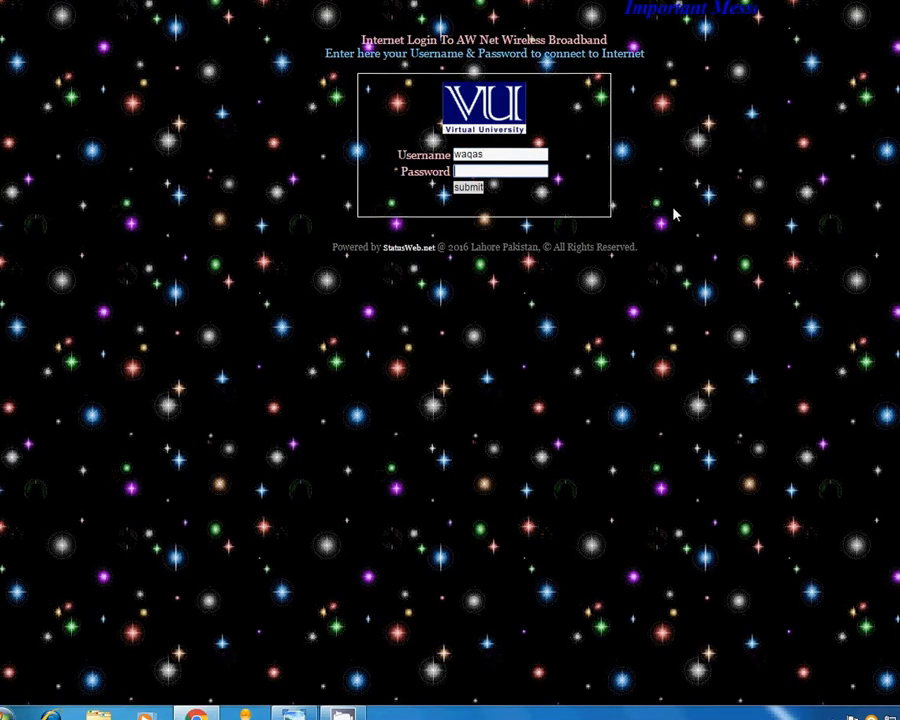
pyautogui.press('Tab')
pyautogui.write('******')
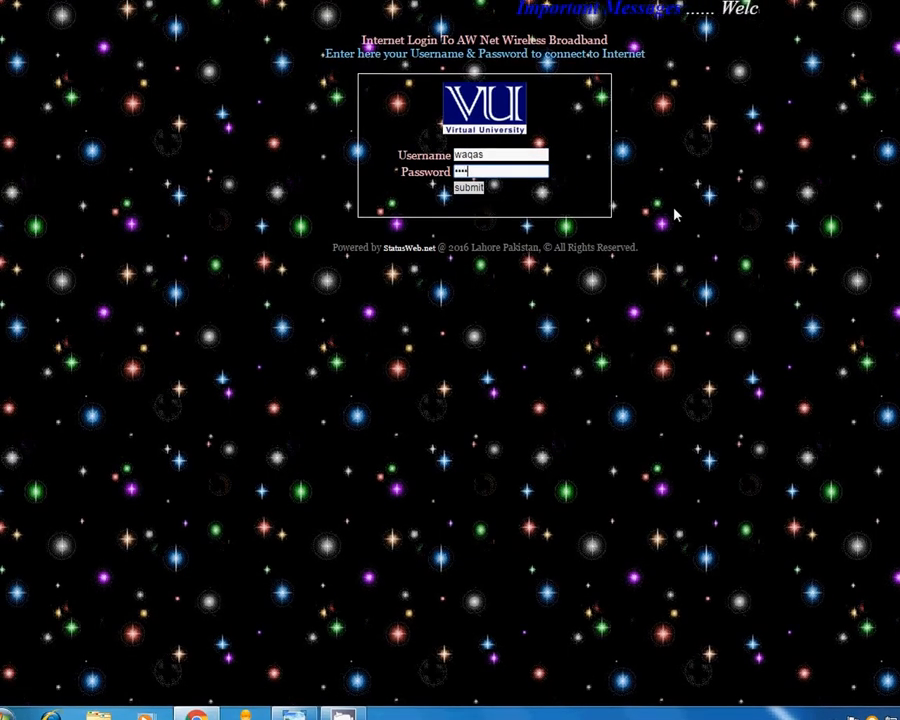
pyautogui.press('Return')
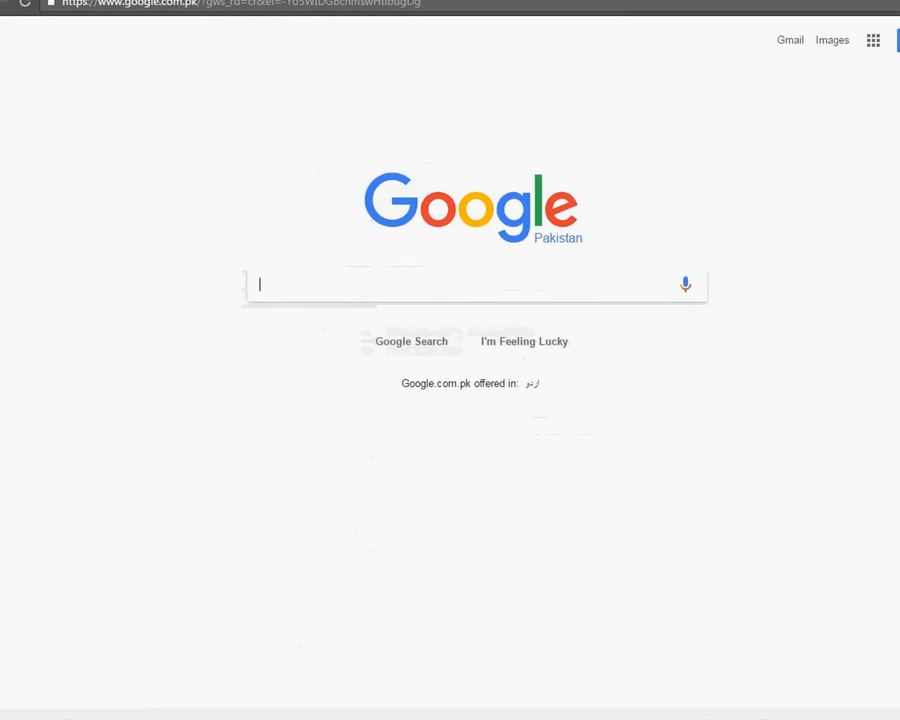
pyautogui.rightClick(481, 2)
pyautogui.click(481, 2)
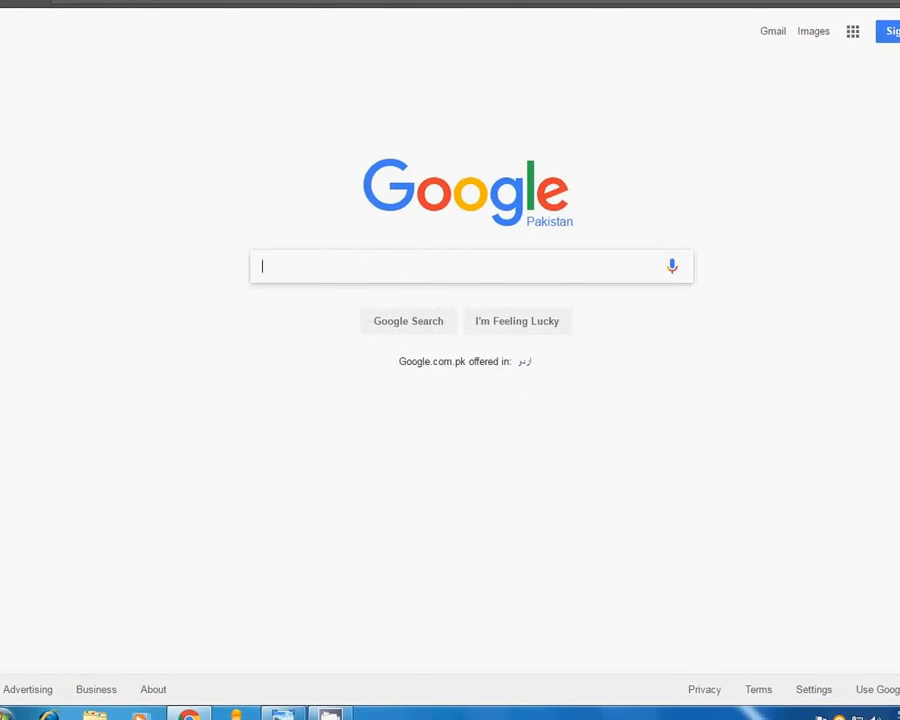